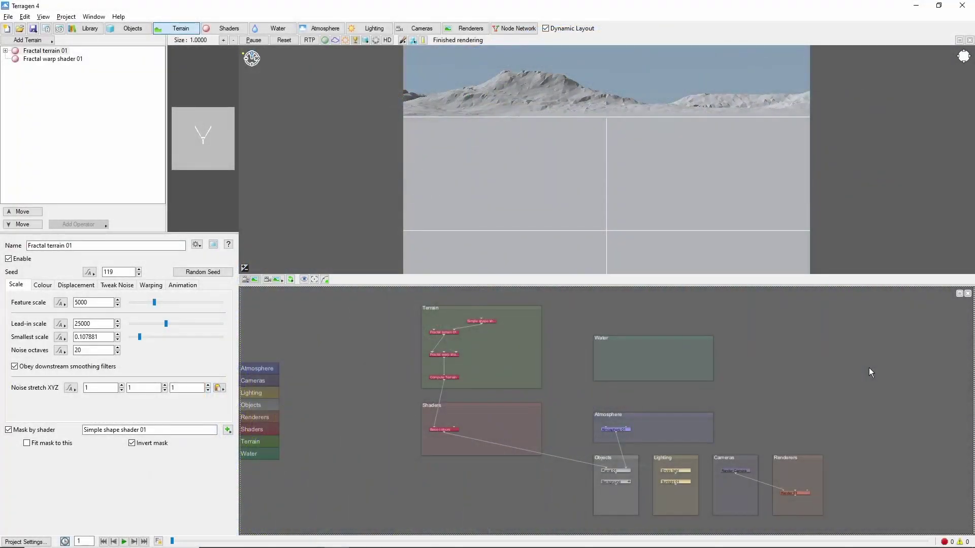
Step: Pull the preview camera far back and above the planet, then hide the camera wireframe
middle_drag(542, 163, 538, 60)
middle_drag(583, 196, 670, 200)
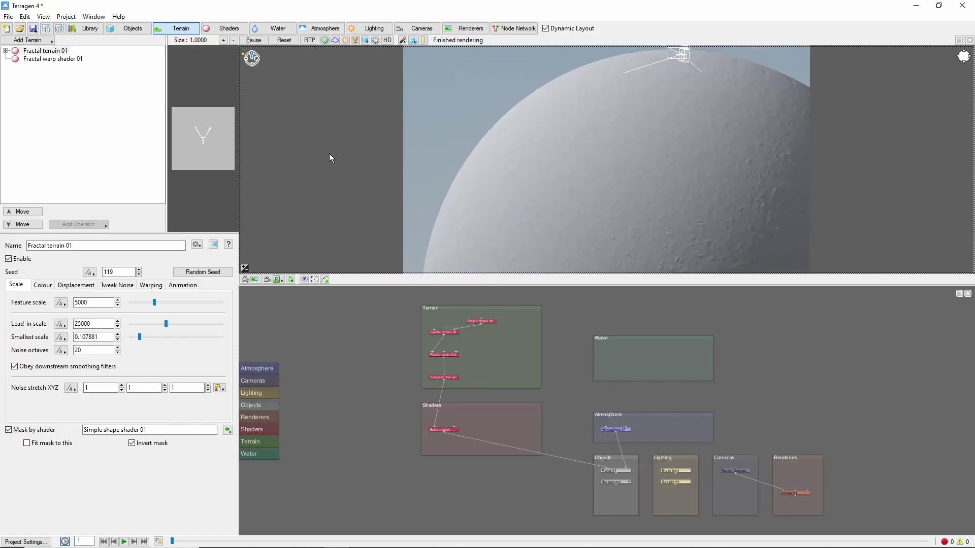
middle_drag(331, 157, 640, 192)
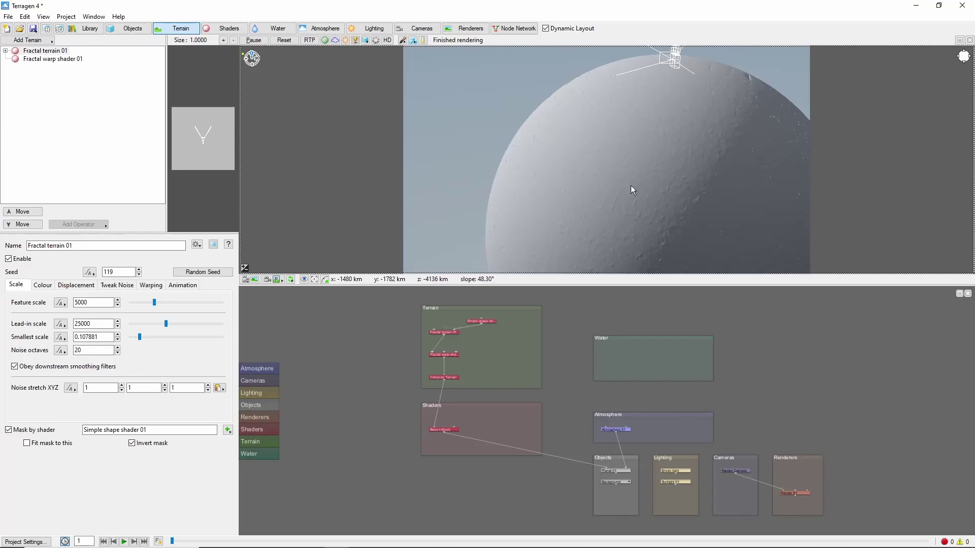
click(251, 280)
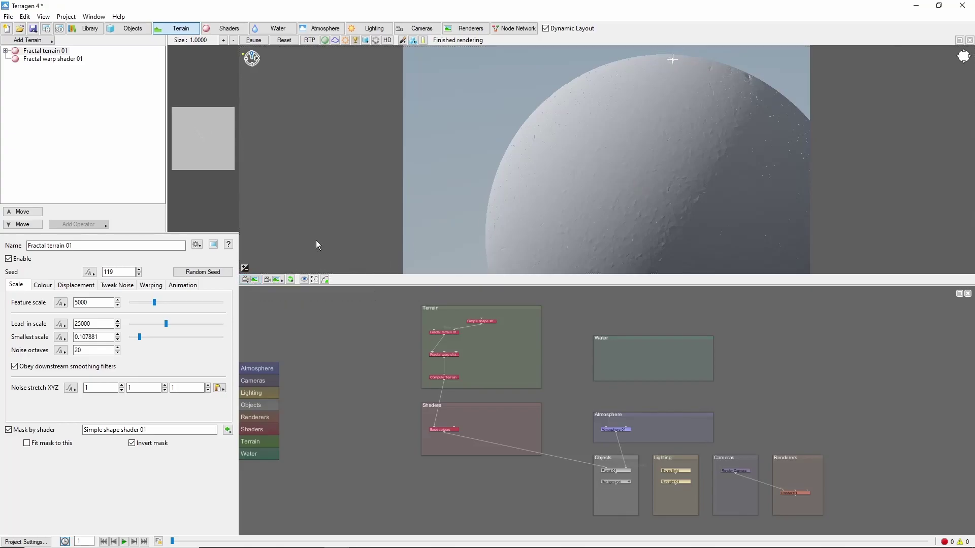
Step: Delete the Fractal terrain and warp shader nodes from the Terrain group
scroll(422, 348, up, 5)
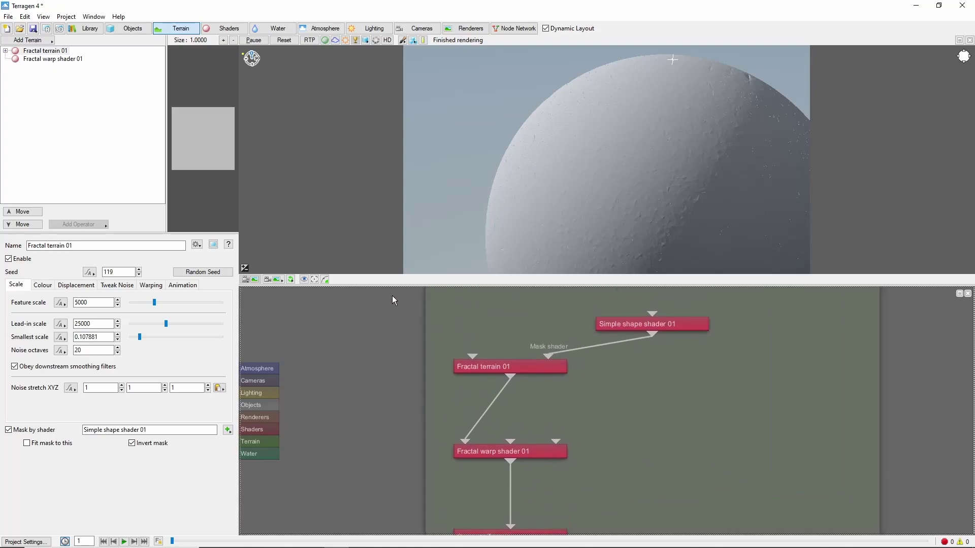
drag(392, 295, 773, 477)
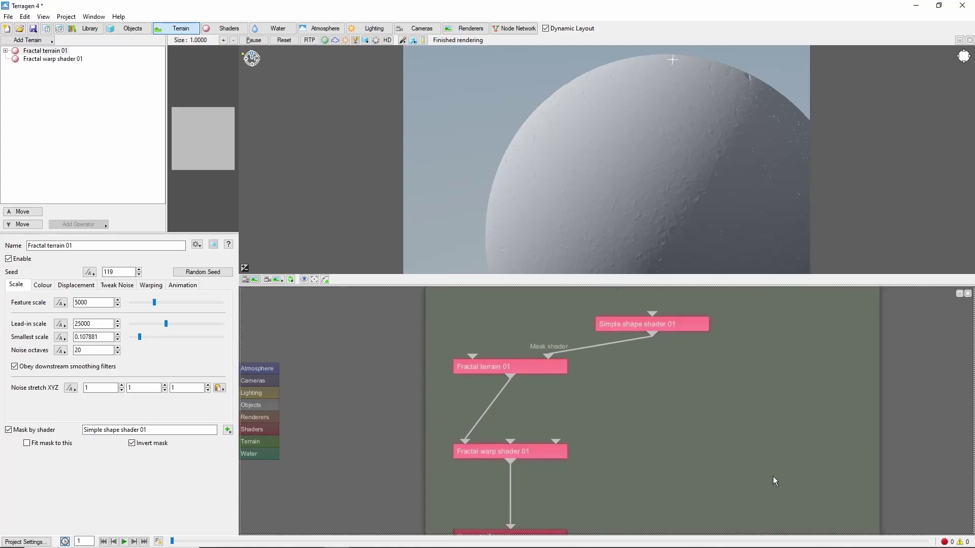
key(Delete)
Step: Add a Power fractal shader v3 node and connect it to Compute Terrain
scroll(558, 401, down, 2)
key(Tab)
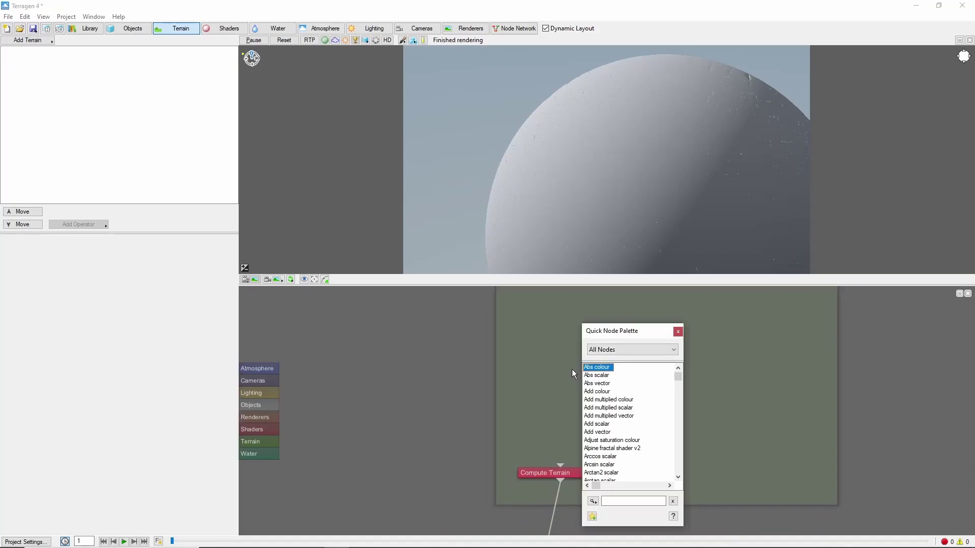
text(power)
key(Return)
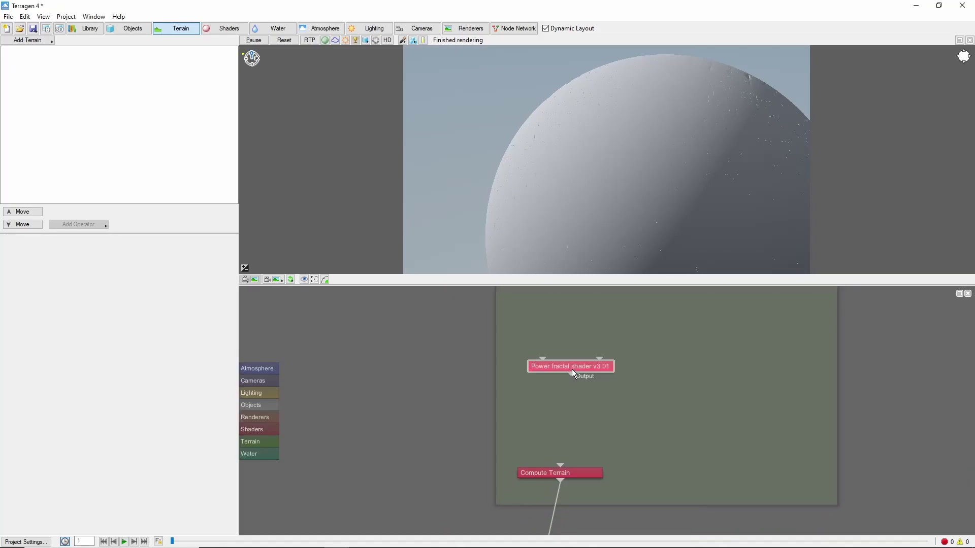
drag(571, 384, 561, 465)
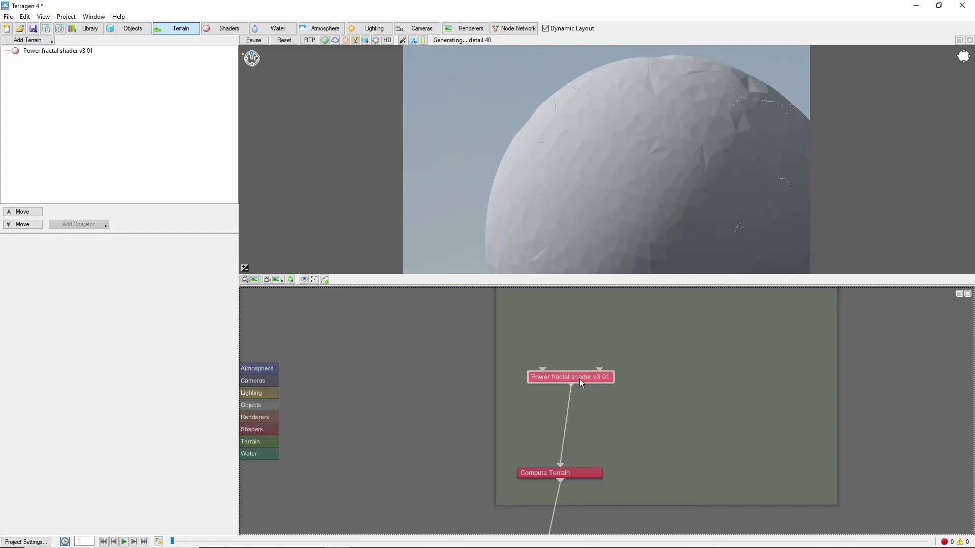
Step: Set the Power fractal's smallest scale to 1000 and displacement amplitude to 5000
double_click(580, 378)
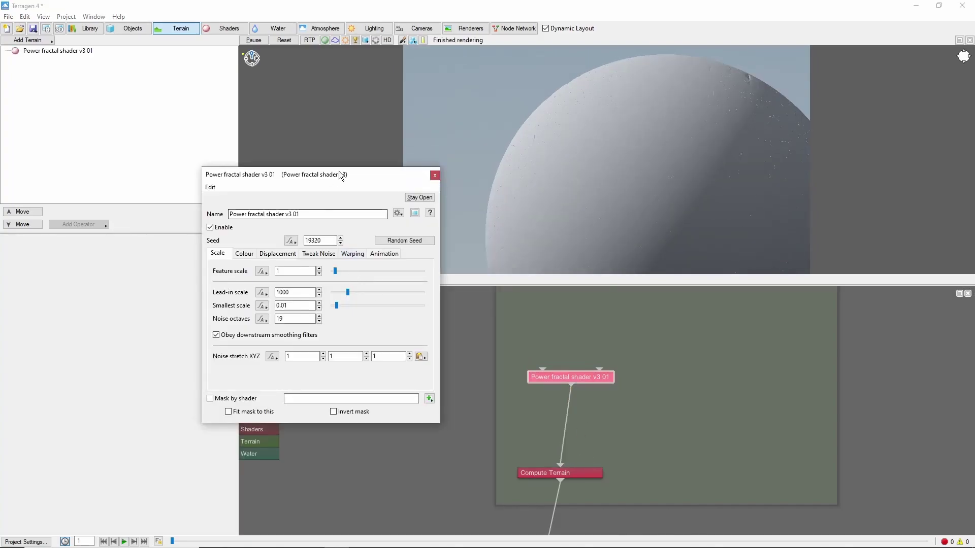
scroll(349, 295, up, 5)
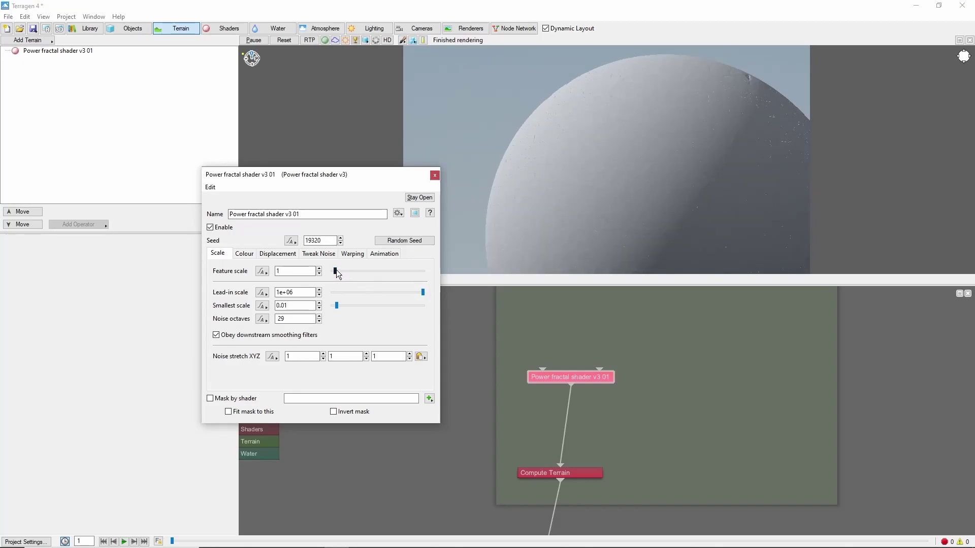
scroll(339, 275, up, 5)
click(306, 307)
double_click(306, 307)
text(1000)
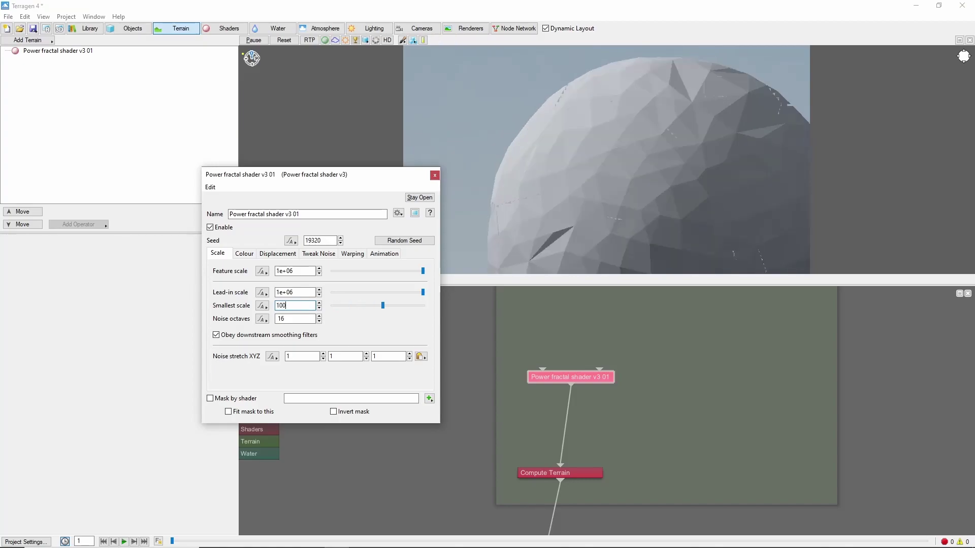
click(278, 254)
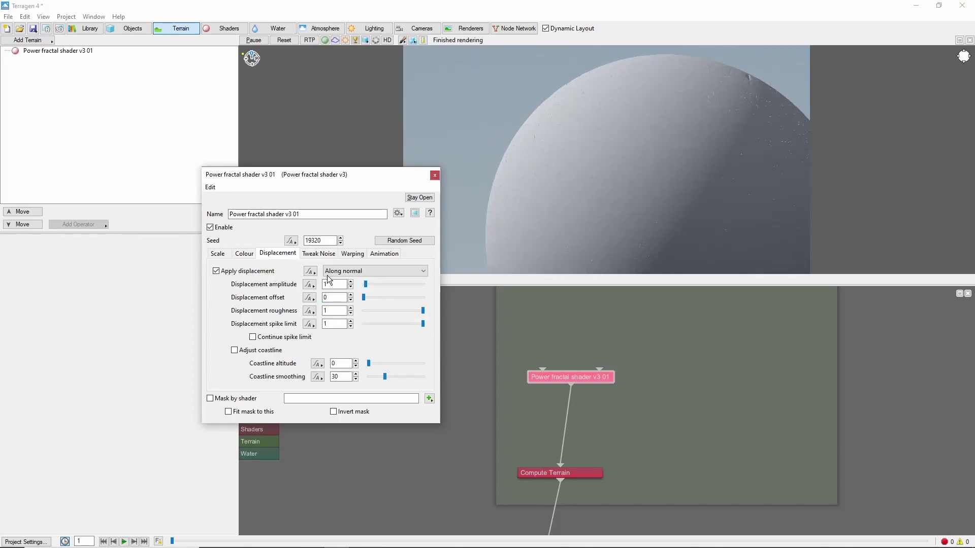
double_click(335, 284)
text(5000)
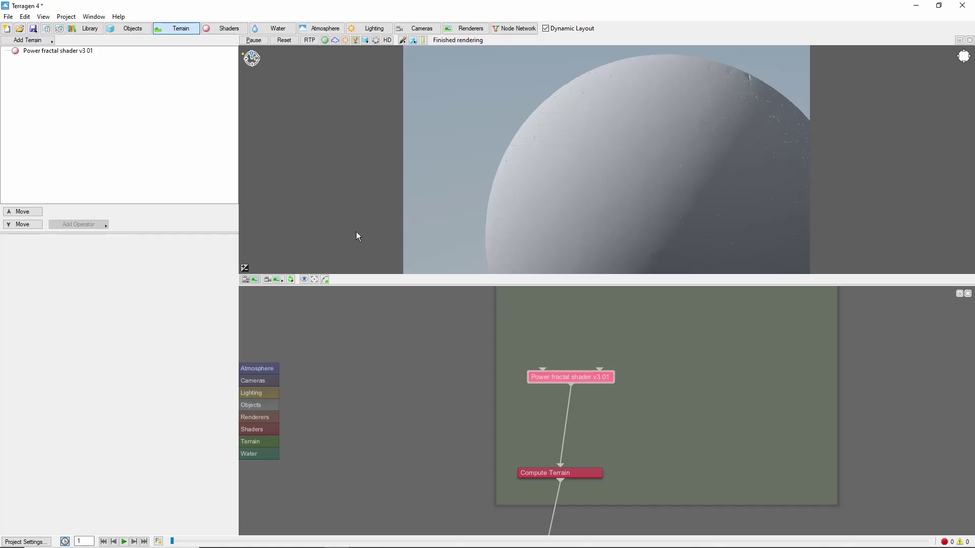
Step: Add a Sphere displaceable object from the Objects tab
click(131, 28)
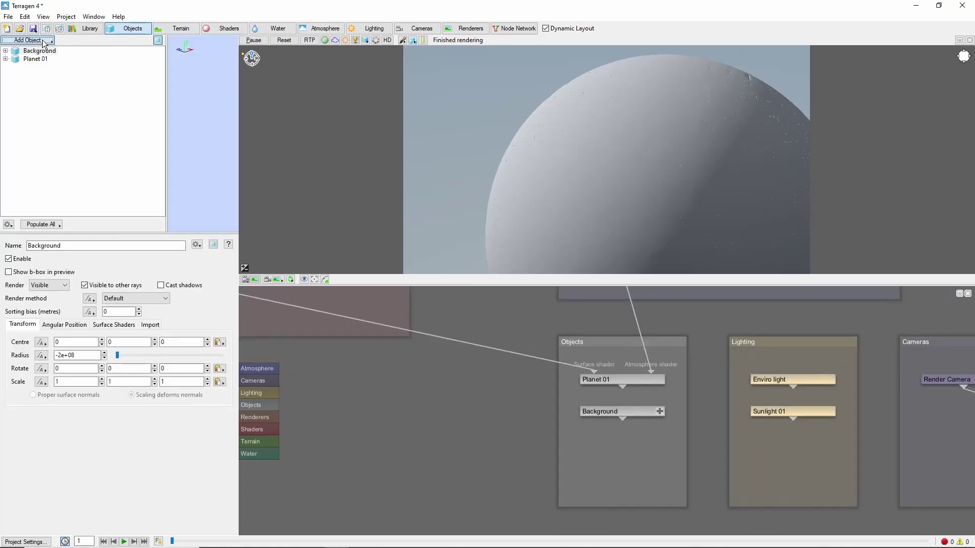
click(46, 40)
mouse_move(113, 56)
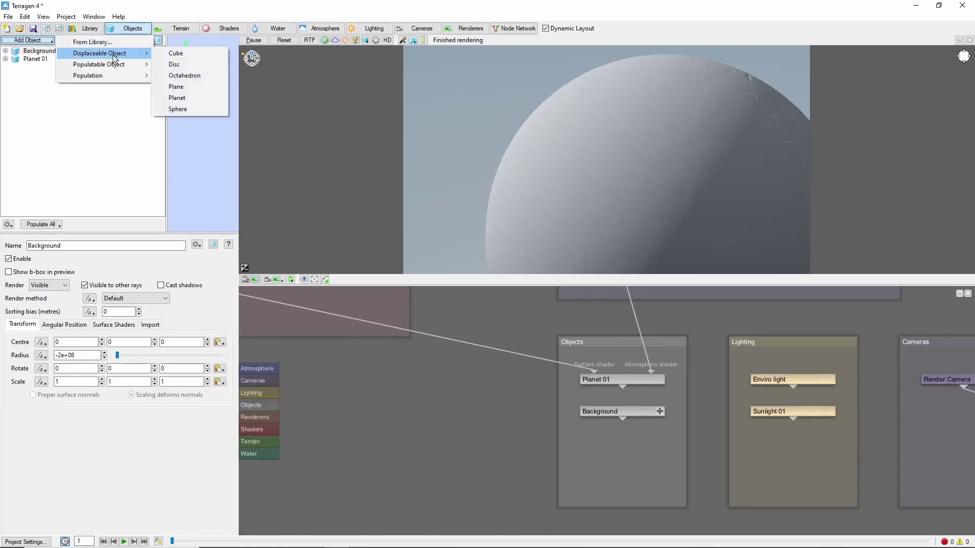
click(187, 112)
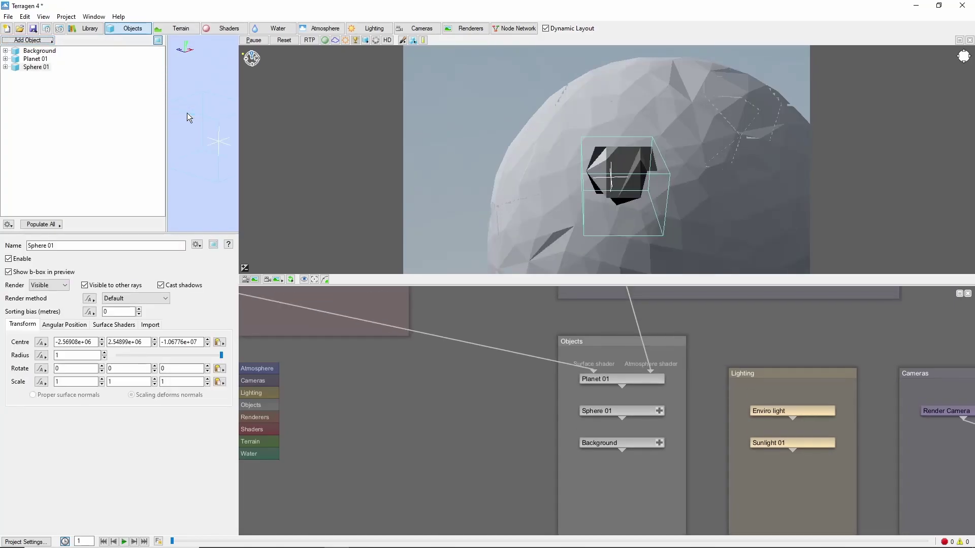
Step: Copy Planet 01's centre (0, -6.378e+06, 0) and radius 6.378e+06 into Sphere 01
double_click(647, 413)
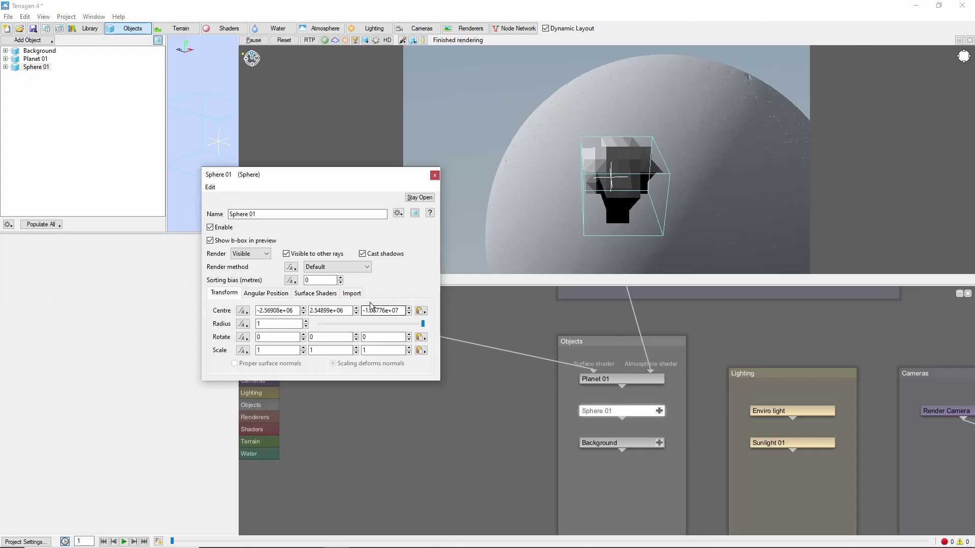
click(425, 202)
double_click(625, 380)
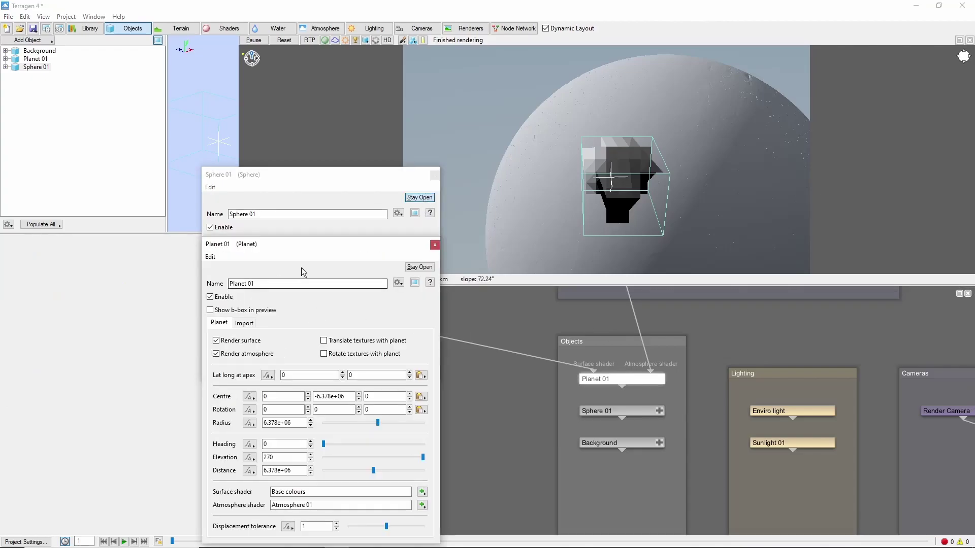
drag(304, 247, 114, 171)
drag(283, 178, 311, 178)
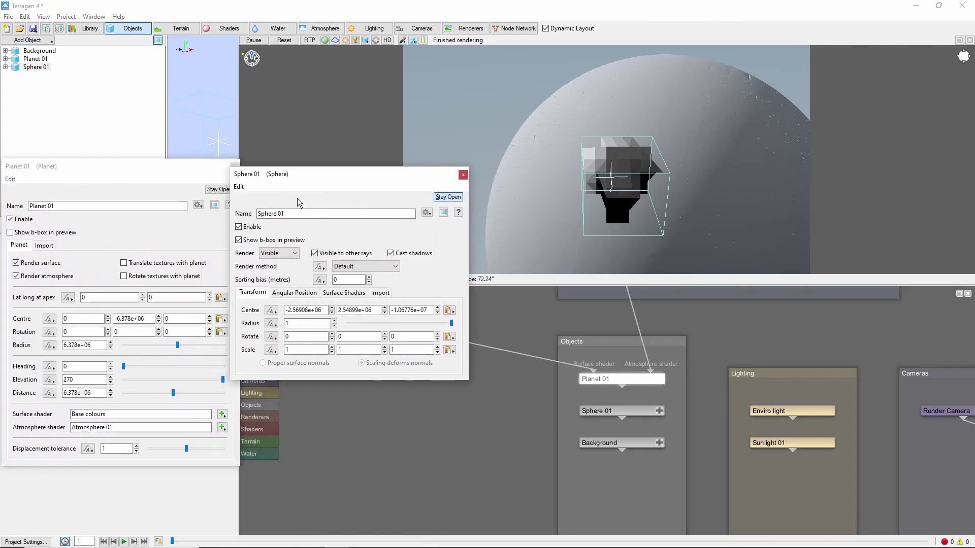
click(225, 319)
click(244, 323)
click(449, 310)
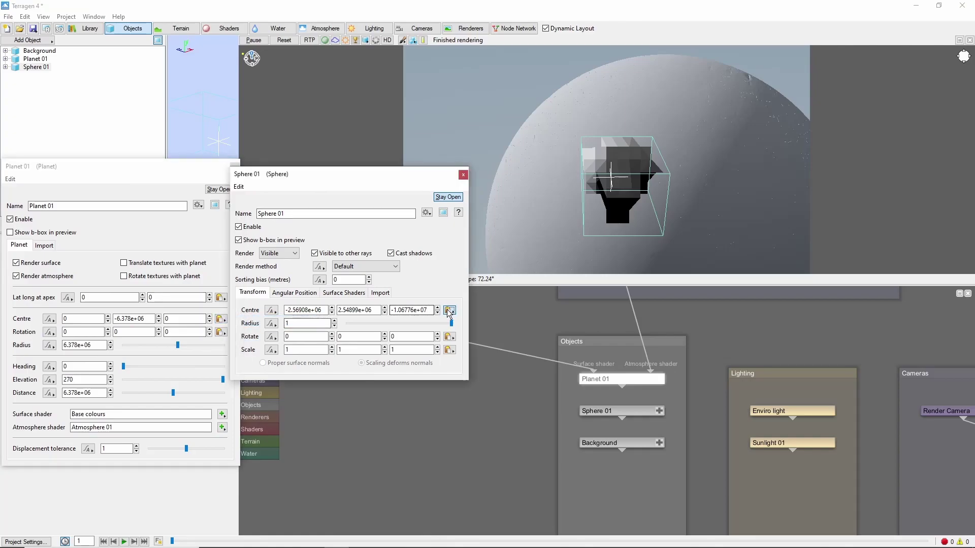
click(482, 324)
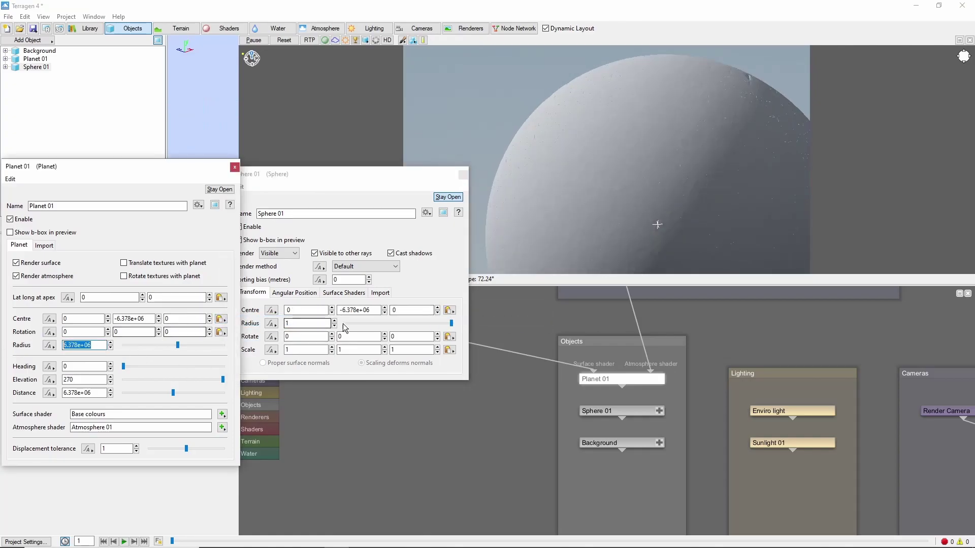
text(6.378e+06)
key(Return)
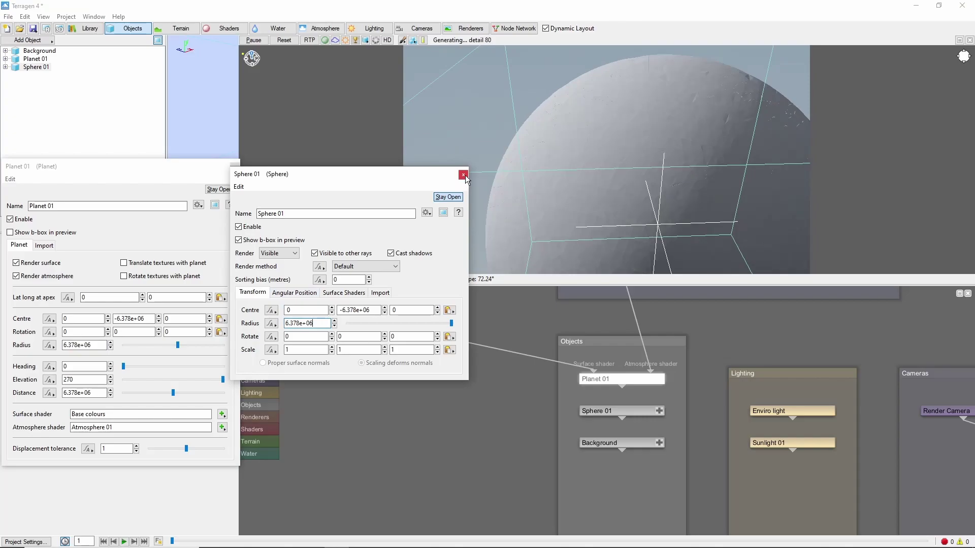
click(463, 175)
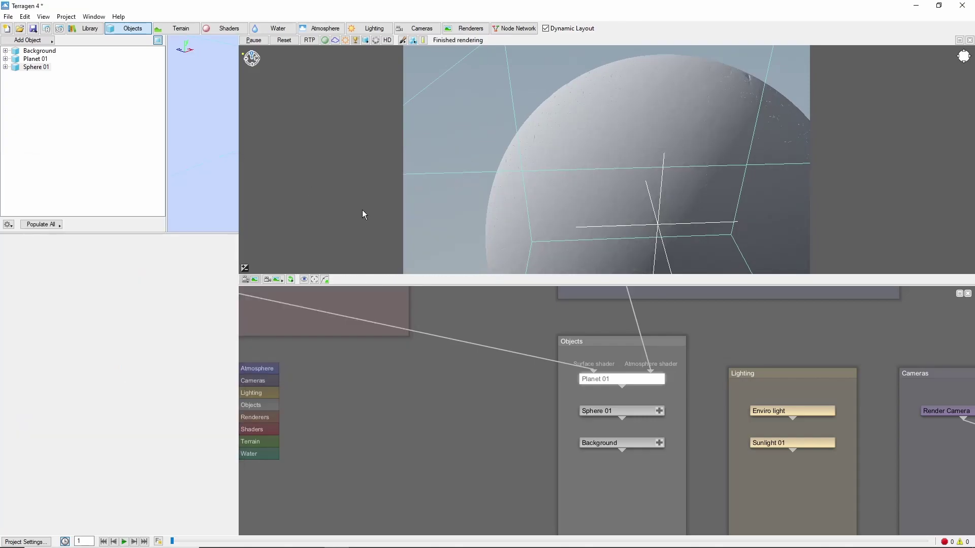
Step: Turn on the ray-traced preview and randomize the Power fractal seed to 26136
click(308, 40)
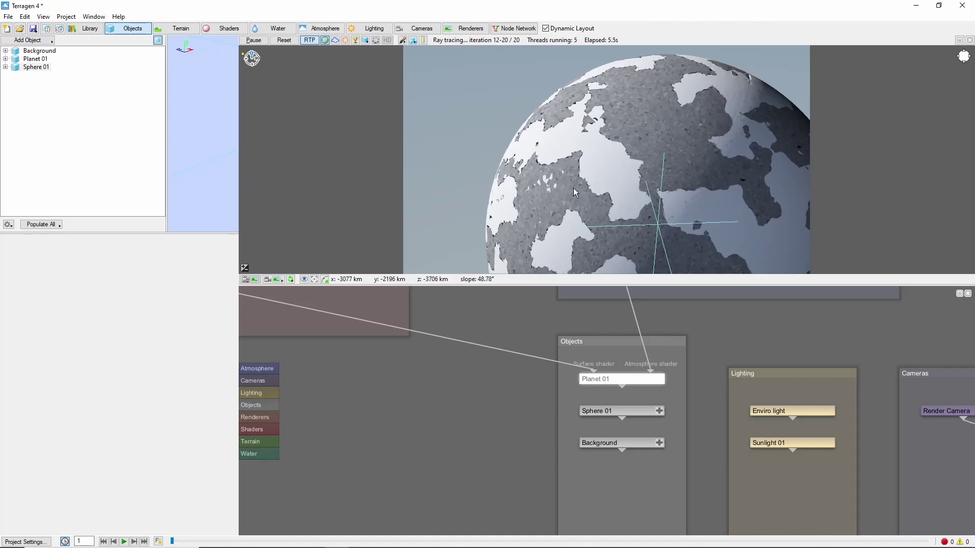
click(457, 343)
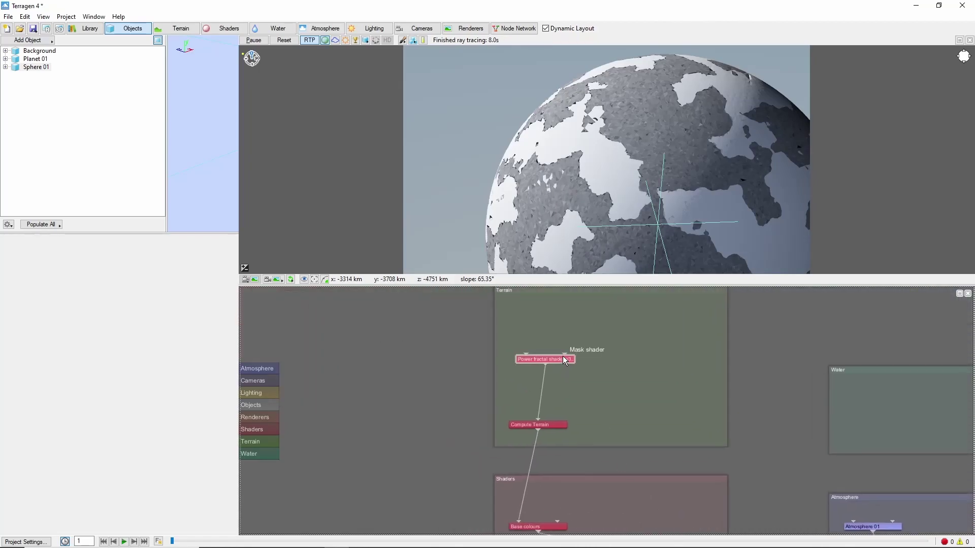
double_click(562, 357)
click(440, 245)
click(440, 244)
click(309, 40)
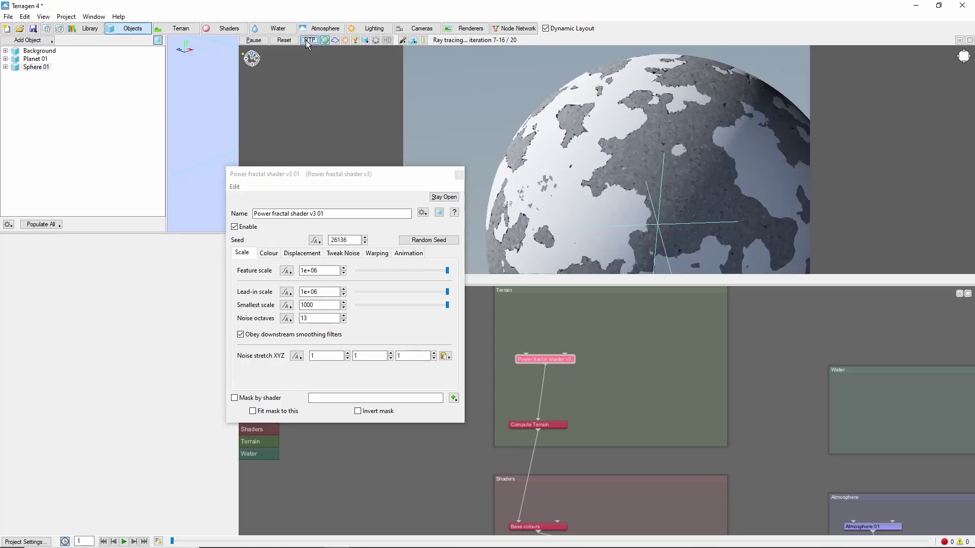
click(458, 175)
Step: Inside Sphere 01's shader network, add a Surface layer connected to the surface shader input
drag(753, 486, 556, 287)
scroll(688, 428, up, 3)
scroll(686, 416, up, 1)
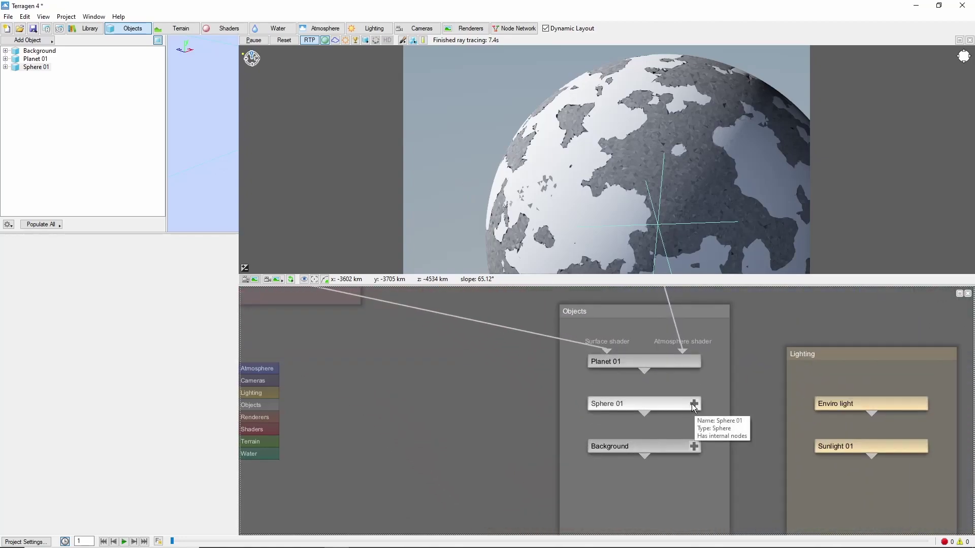
click(695, 404)
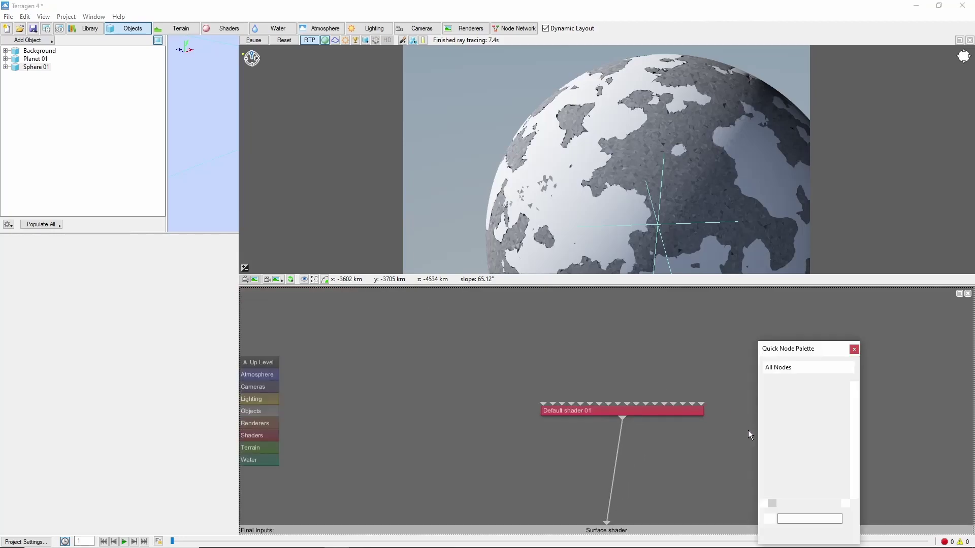
text(surface layer)
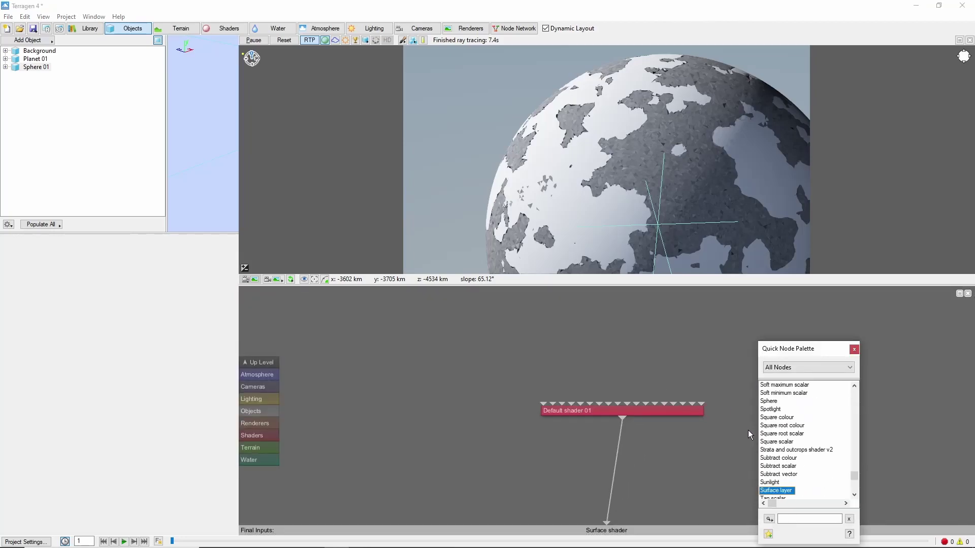
key(Return)
drag(744, 438, 608, 528)
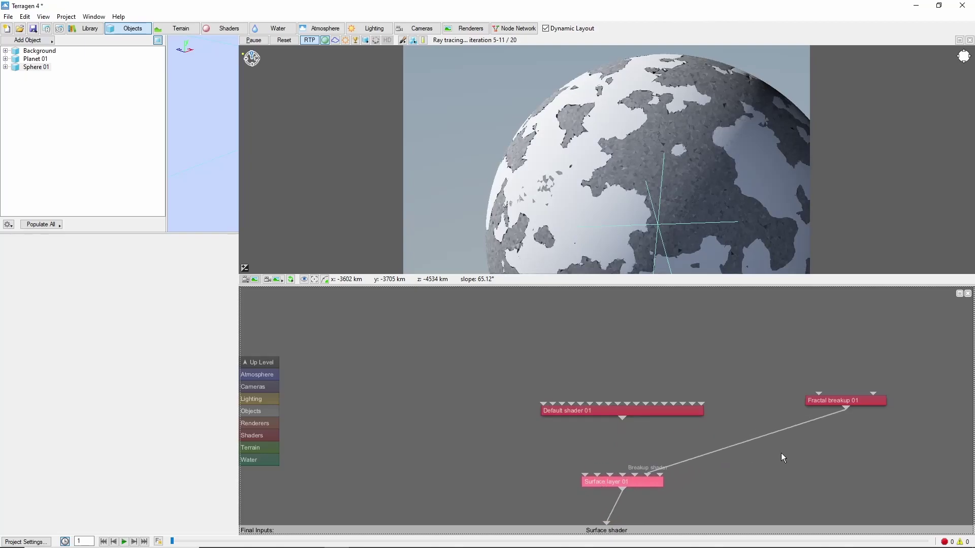
Step: Colour Surface layer 01 dark navy, strengthen it slightly, and delete Default shader 01
double_click(631, 486)
click(447, 257)
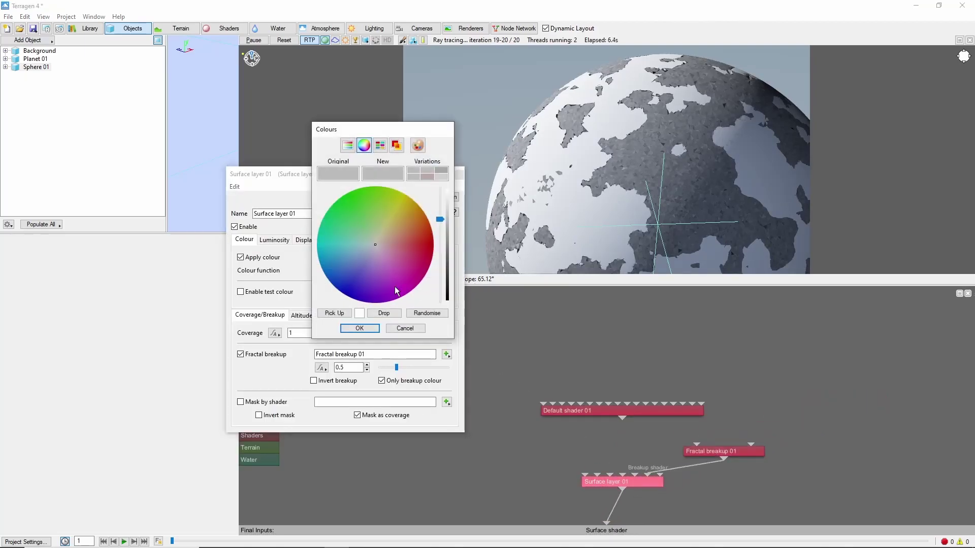
click(345, 294)
drag(439, 219, 440, 285)
click(359, 328)
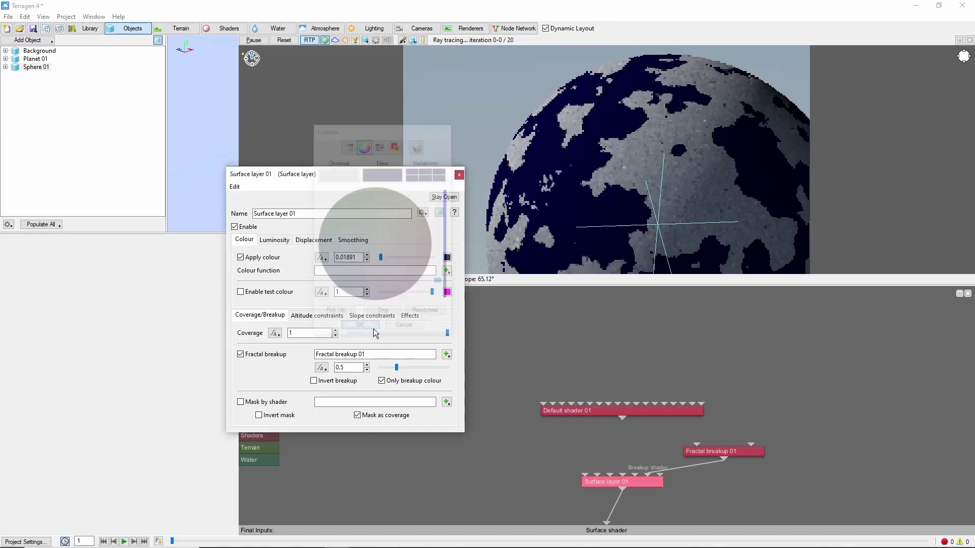
click(384, 262)
click(681, 410)
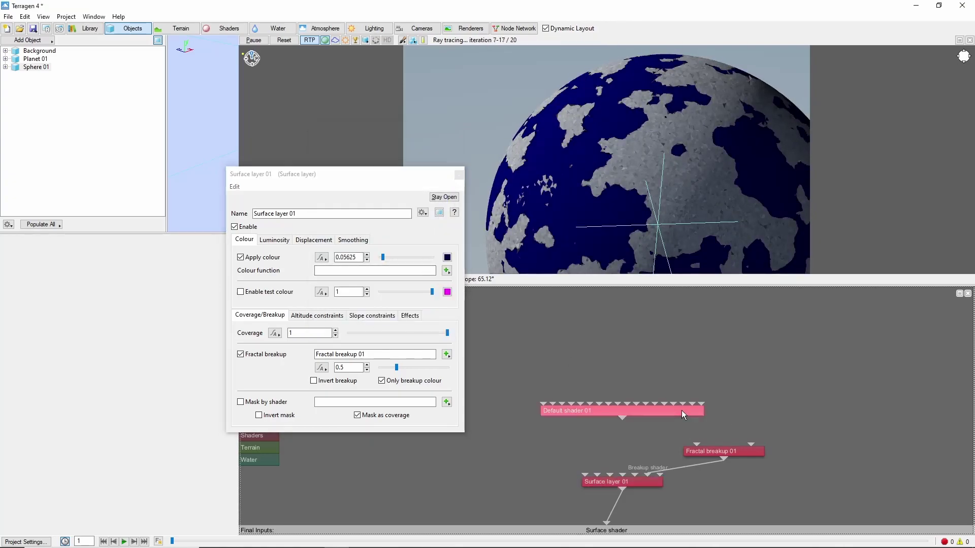
key(Delete)
Step: Add a Reflective shader and link it into Surface layer 01
key(Tab)
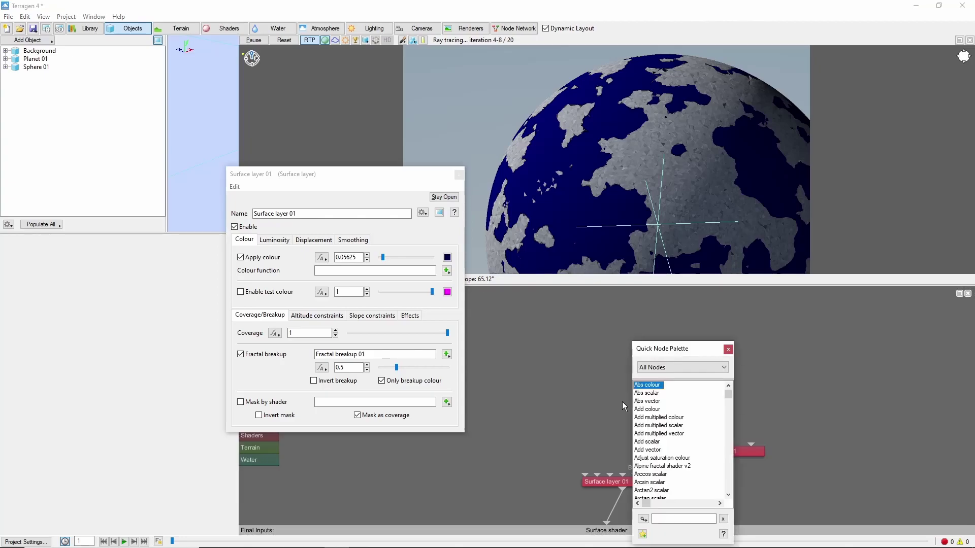
text(ref)
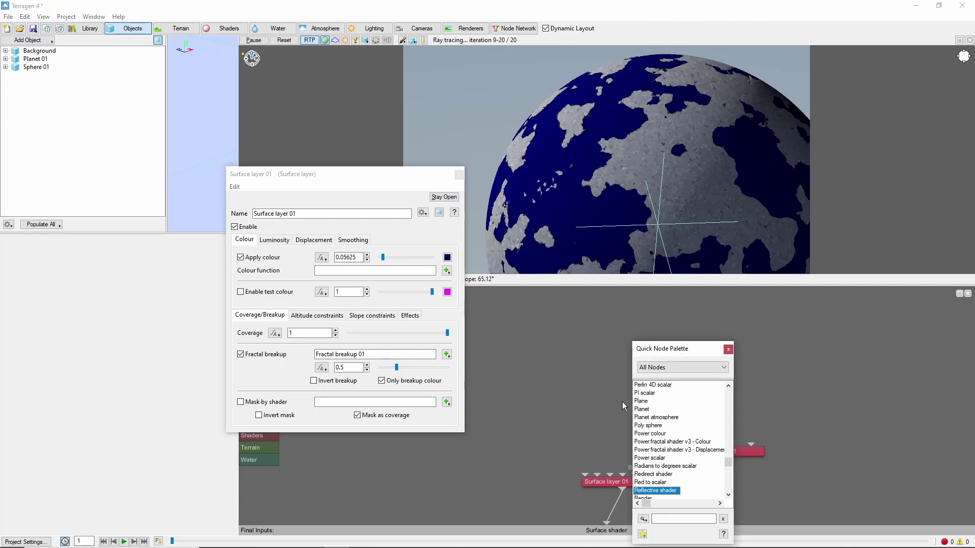
key(Return)
drag(622, 402, 636, 474)
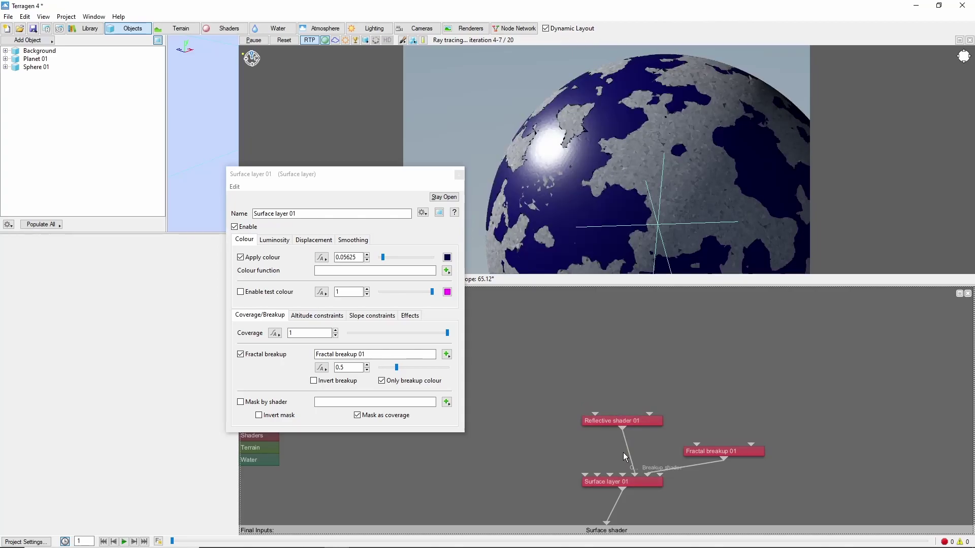
Step: Set Reflective shader 01's reflectivity to 0.7 and specular roughness to 0.2
double_click(642, 422)
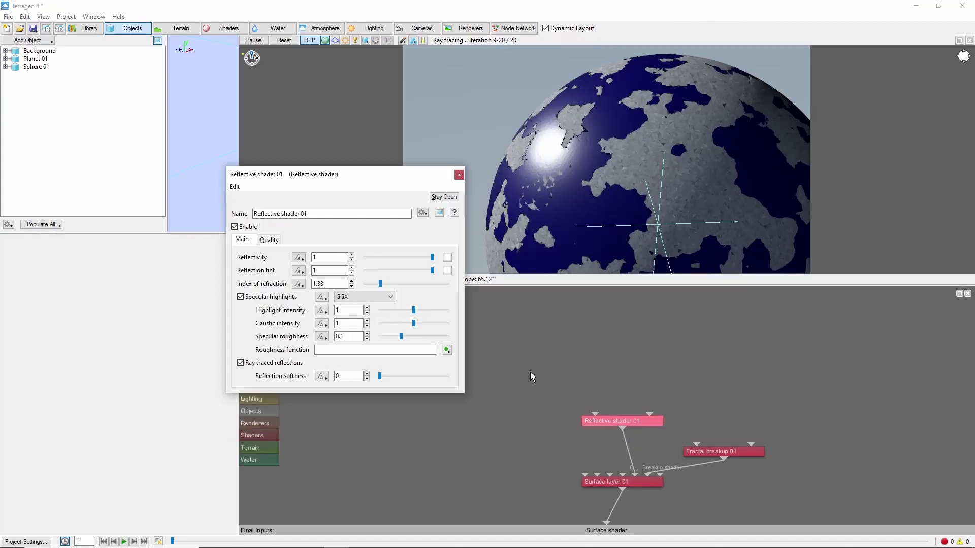
double_click(327, 257)
text(0.7)
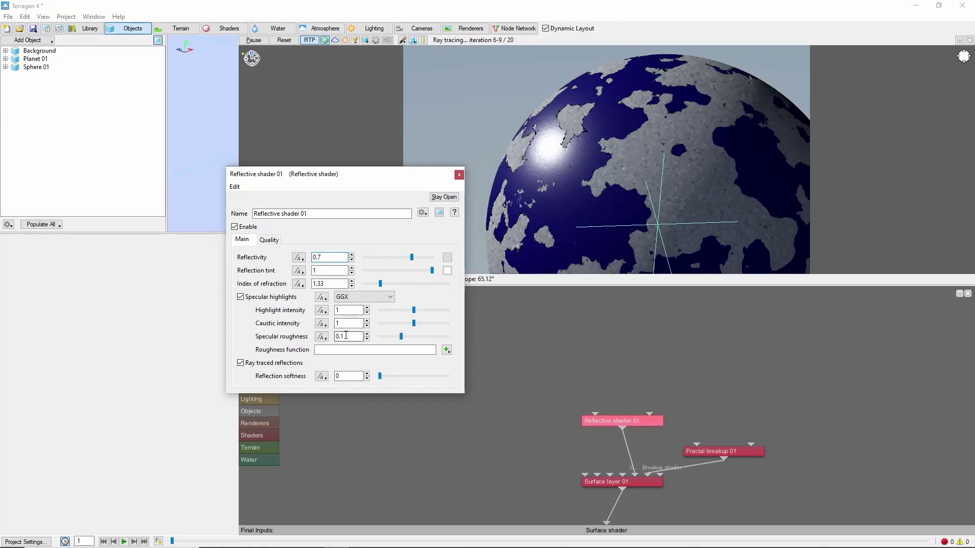
click(344, 337)
key(BackSpace)
text(2)
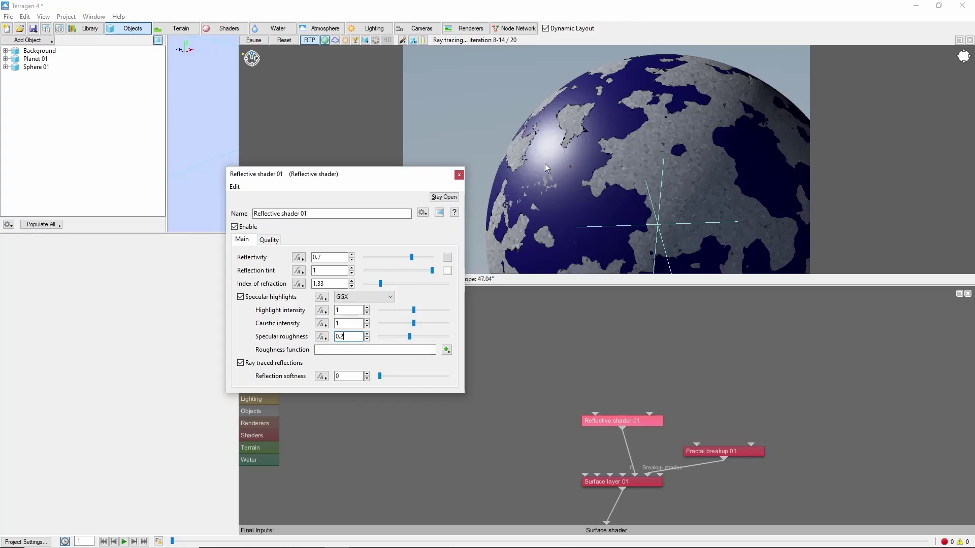
click(458, 175)
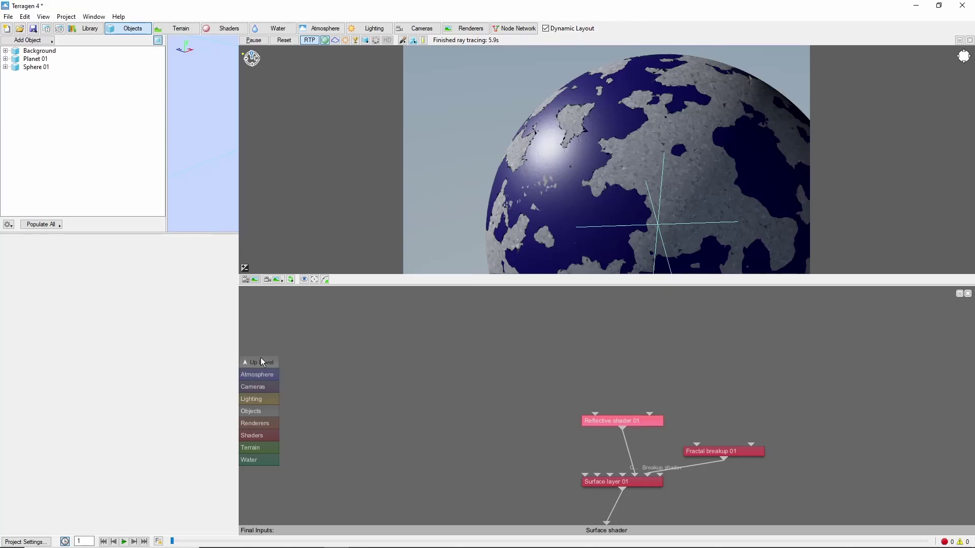
Step: Give Atmosphere 01 ceiling adjust 12, haze density 0.5 and bluesky density 1.5
click(325, 29)
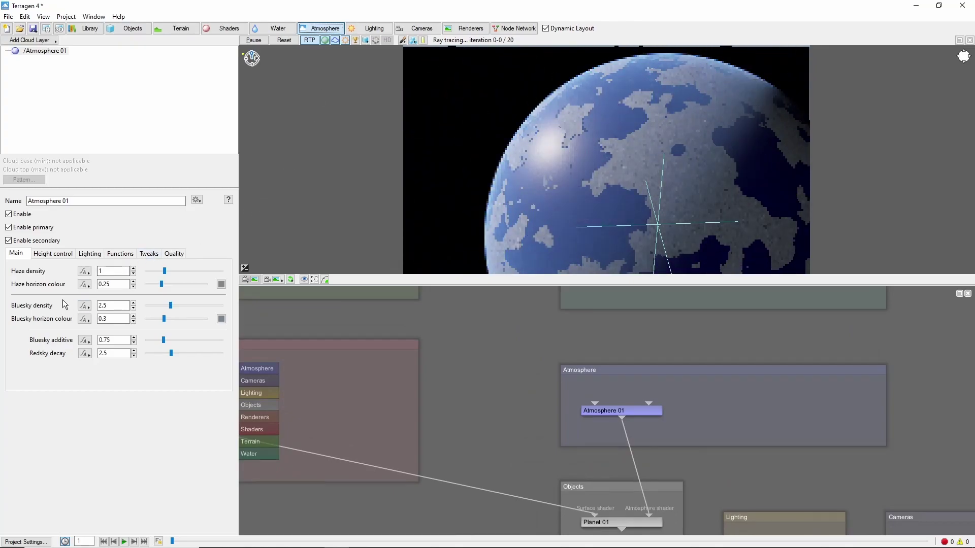
click(54, 255)
double_click(91, 306)
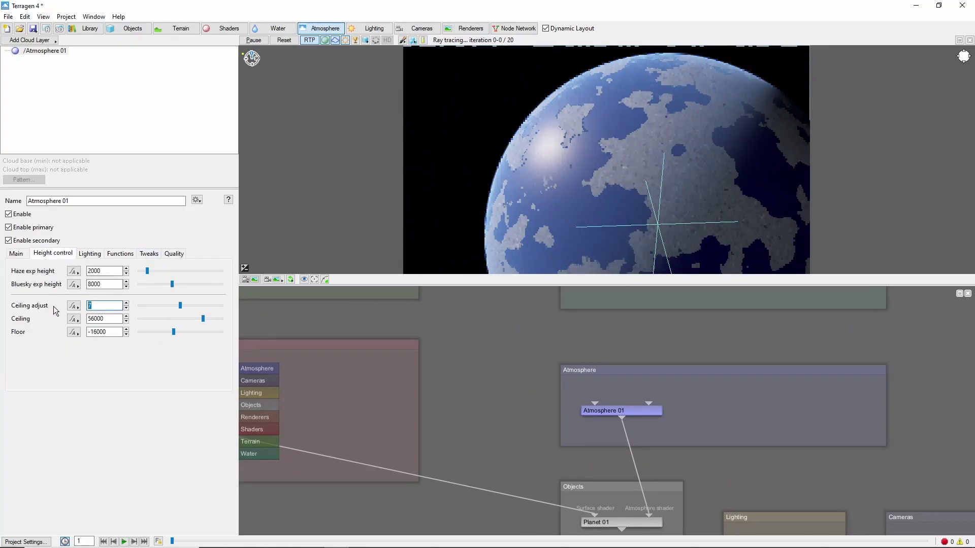
text(12)
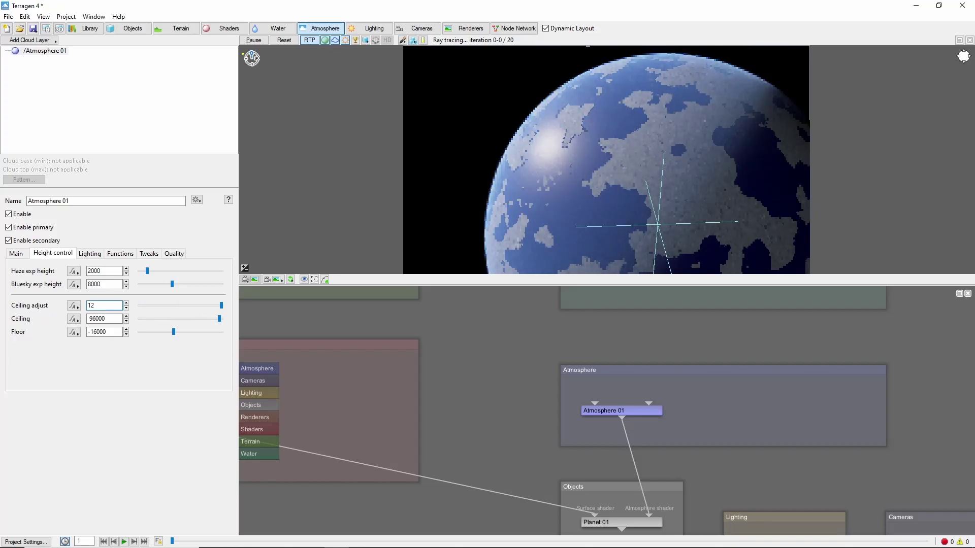
click(15, 254)
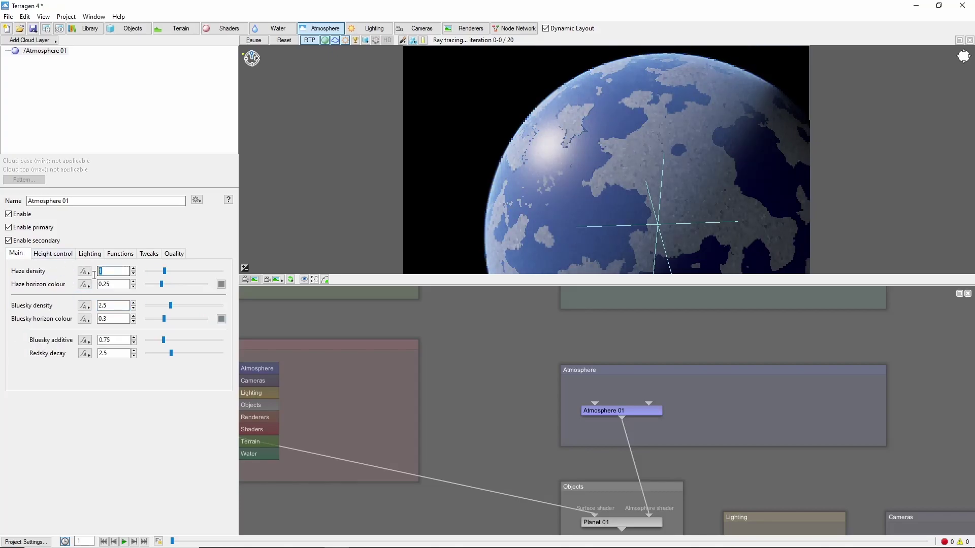
text(.5)
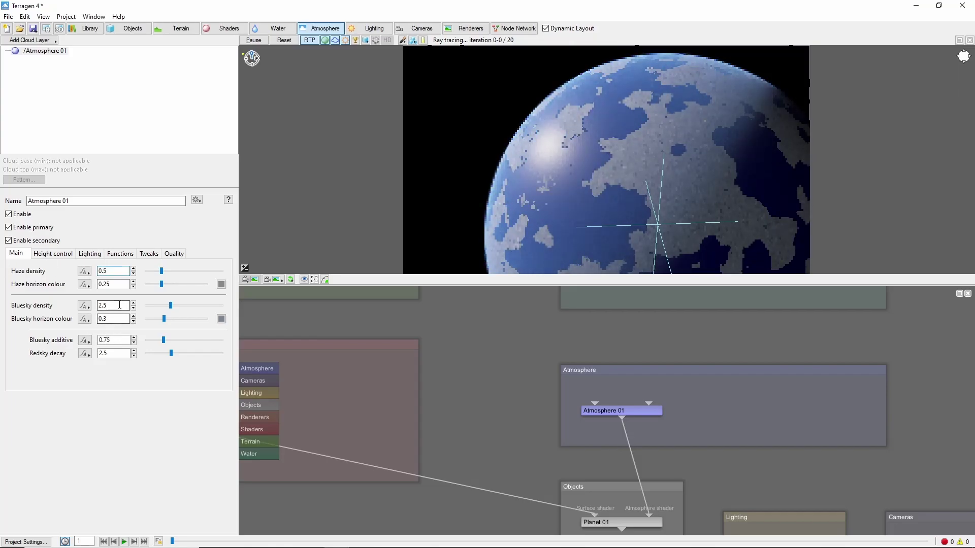
drag(119, 306, 75, 309)
text(1.5)
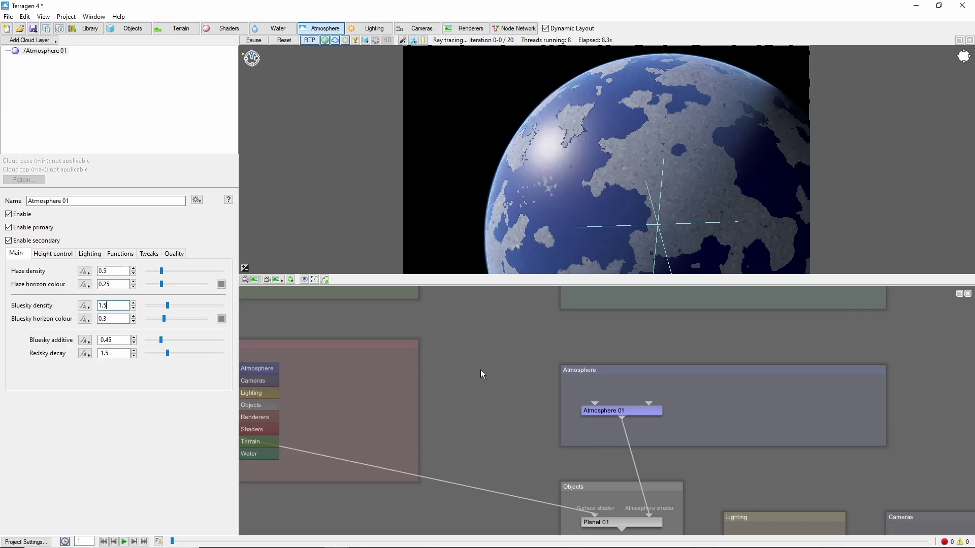
drag(480, 370, 572, 416)
Step: Insert a surface layer on Base colours, coloured dark green with coverage 0.8
right_click(572, 410)
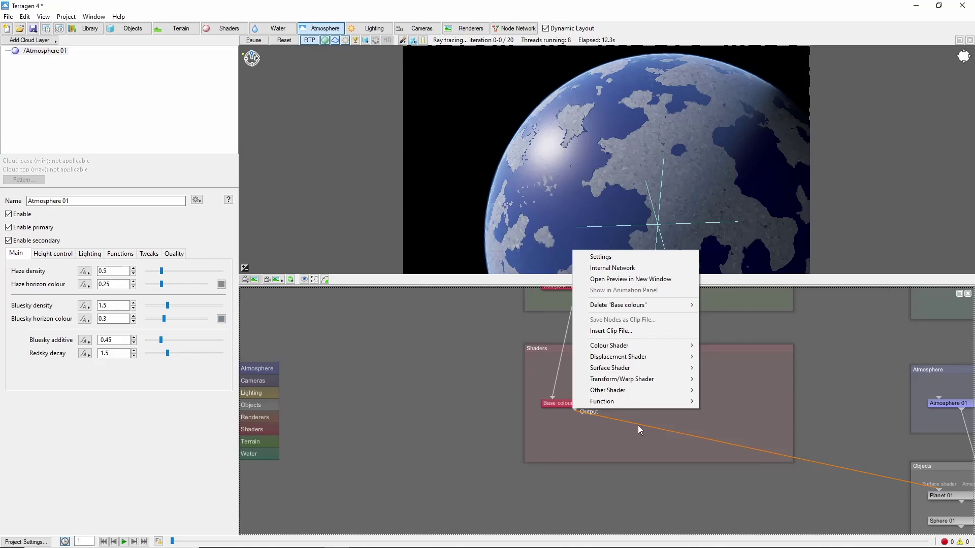
mouse_move(634, 369)
click(744, 435)
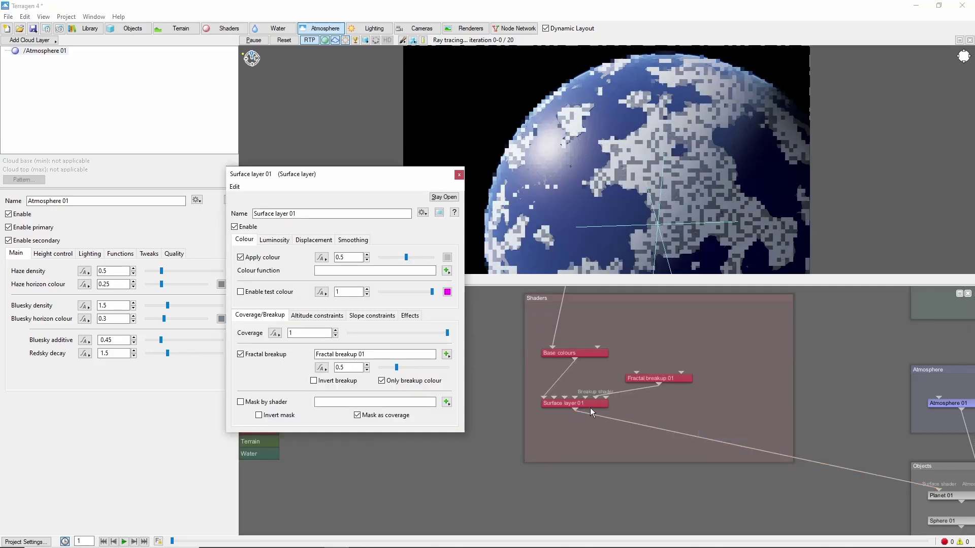
click(449, 258)
click(350, 215)
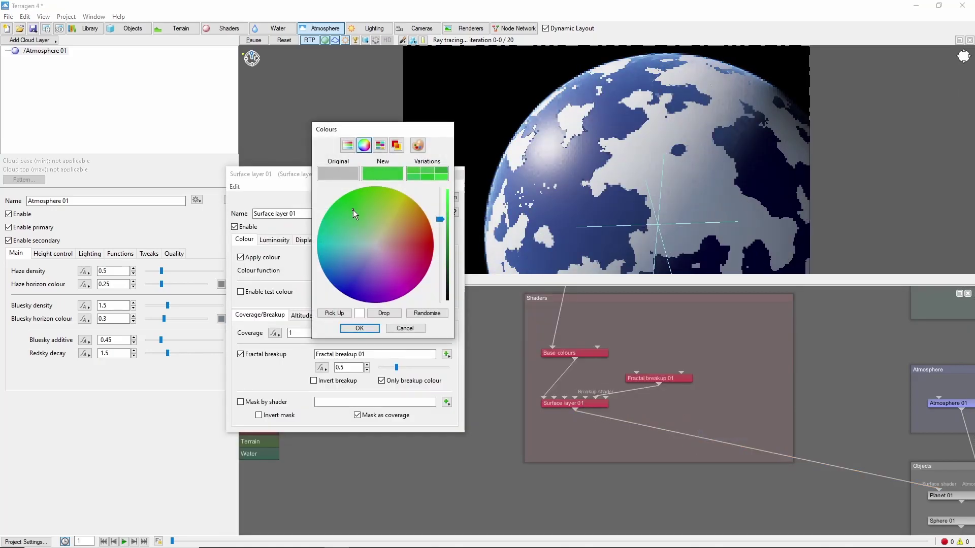
click(363, 206)
drag(443, 224, 451, 270)
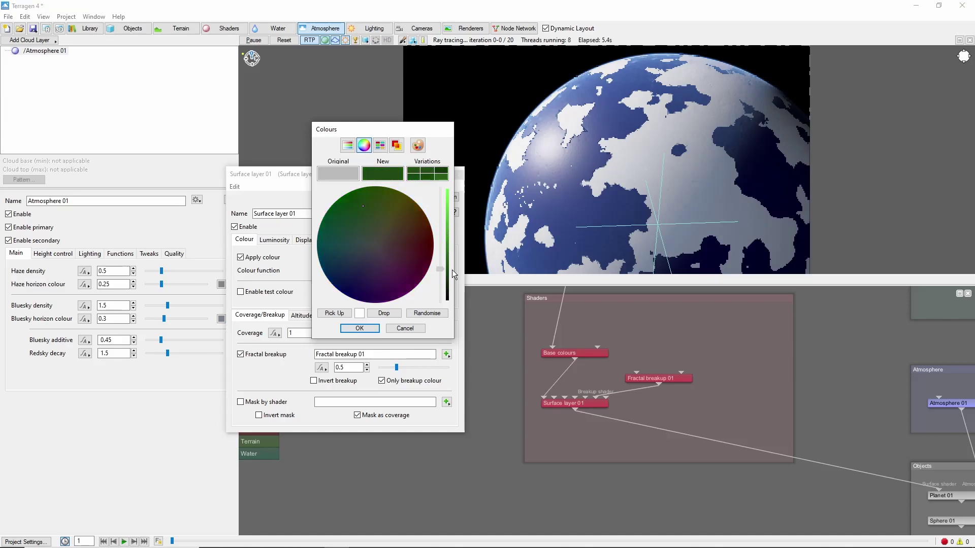
click(362, 329)
drag(383, 257, 386, 256)
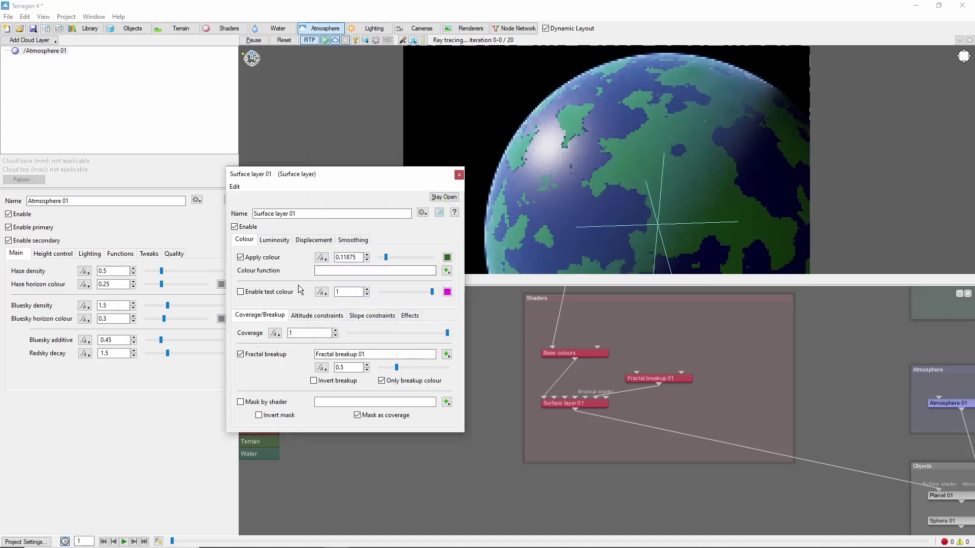
double_click(330, 332)
text(0.8)
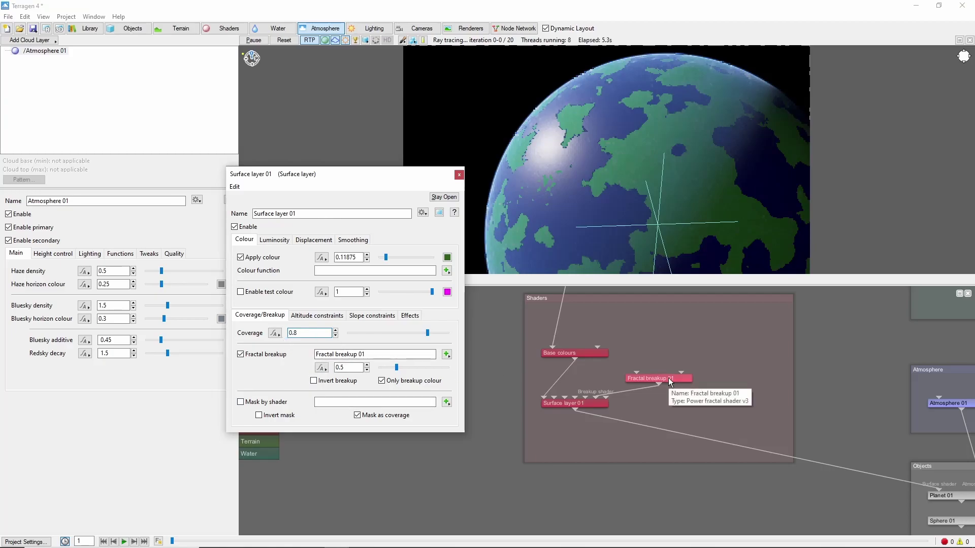
Step: Set Fractal breakup 01's feature scale 1e5, lead-in scale 1e6 and smallest scale 1000
click(668, 378)
double_click(668, 377)
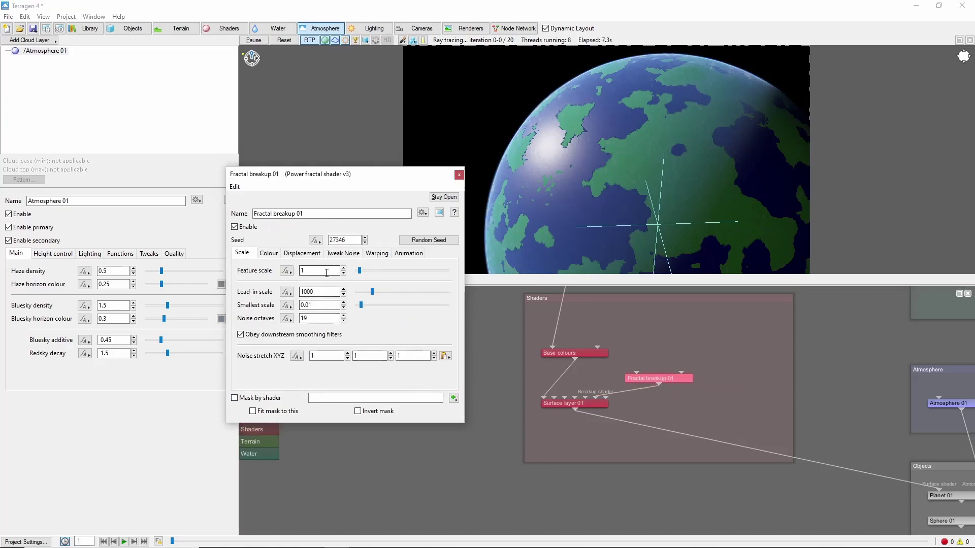
text(1e5)
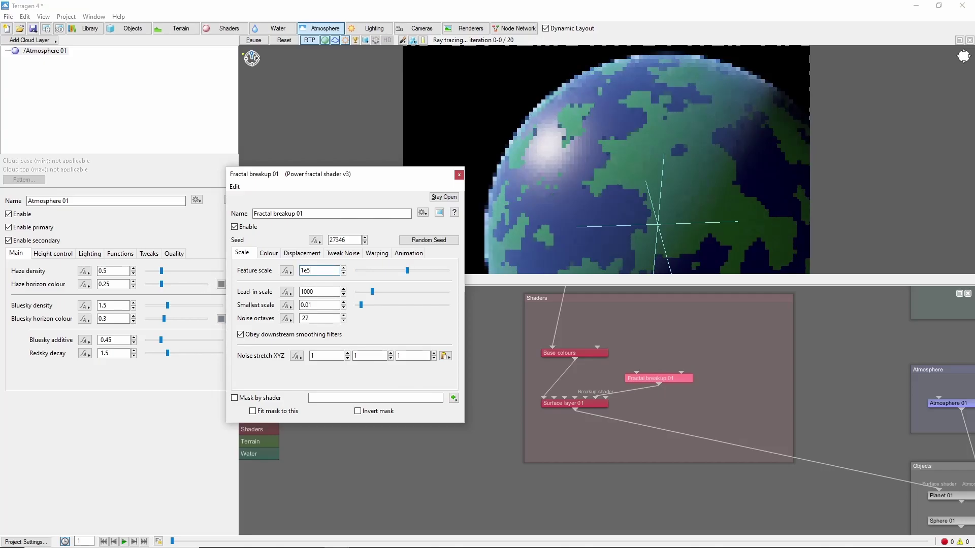
double_click(319, 292)
text(1e6)
key(Return)
double_click(319, 305)
text(1000)
key(Return)
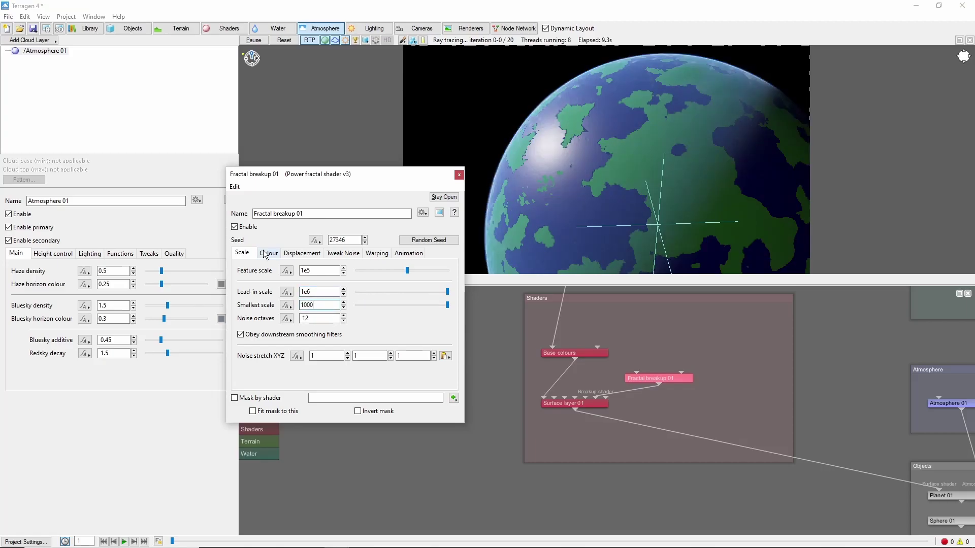
click(267, 254)
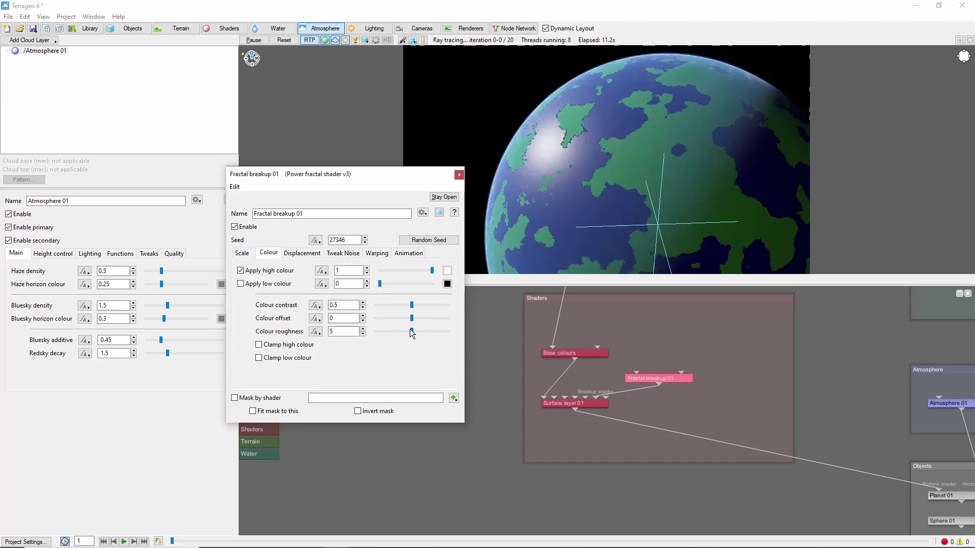
key(Escape)
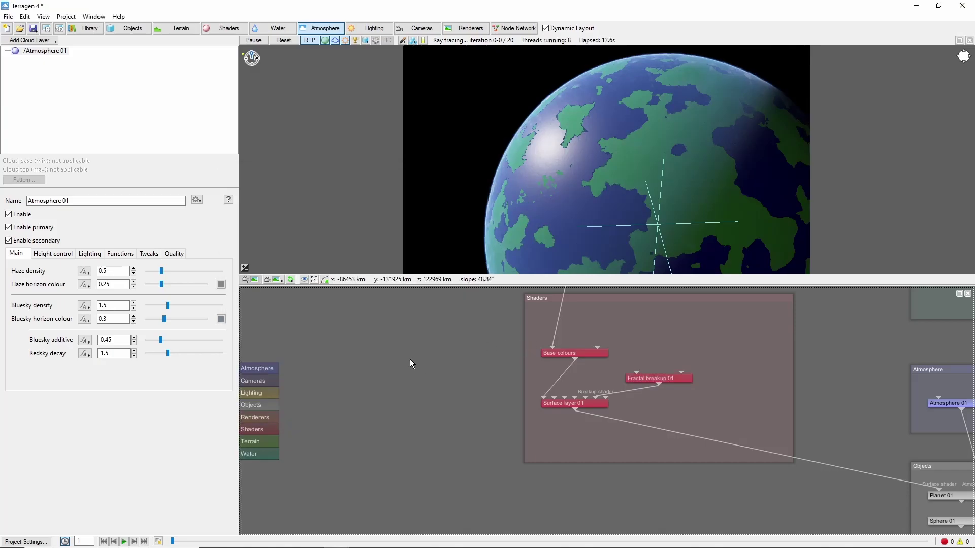
Step: Add a second Power fractal shader v3 and connect it into the green surface layer
key(Tab)
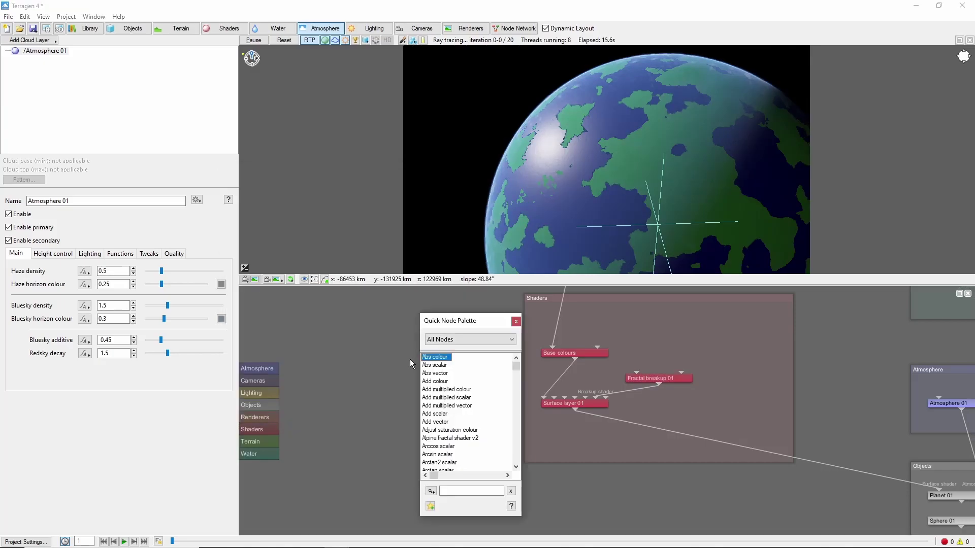
text(pow)
key(Down)
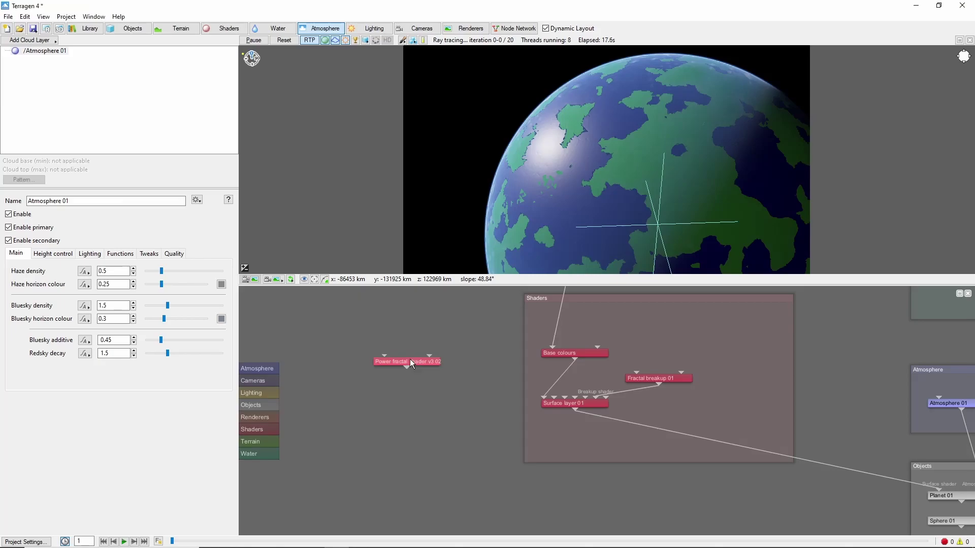
key(Return)
drag(425, 359, 463, 369)
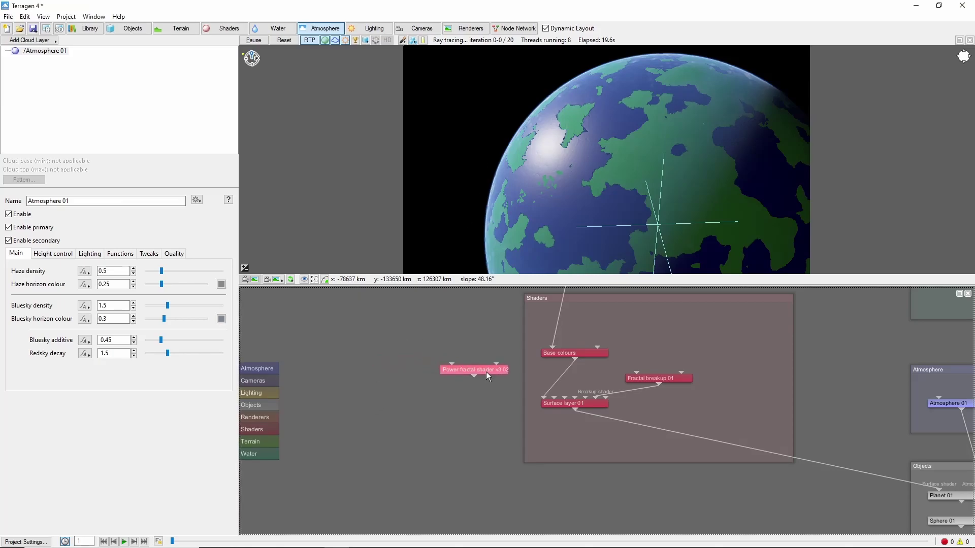
drag(541, 389, 548, 397)
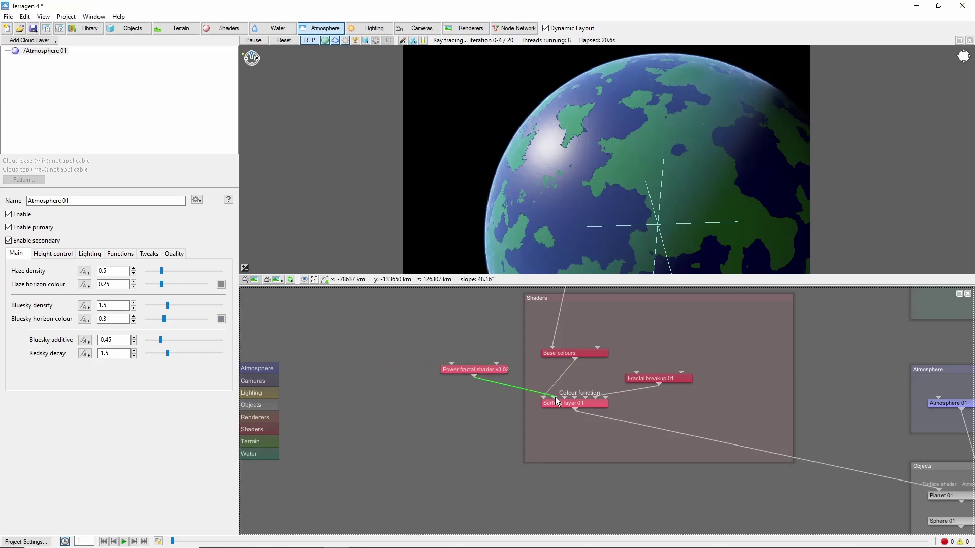
Step: Give the fractal a green high colour and an enabled dark green low colour
double_click(482, 369)
click(268, 252)
click(446, 270)
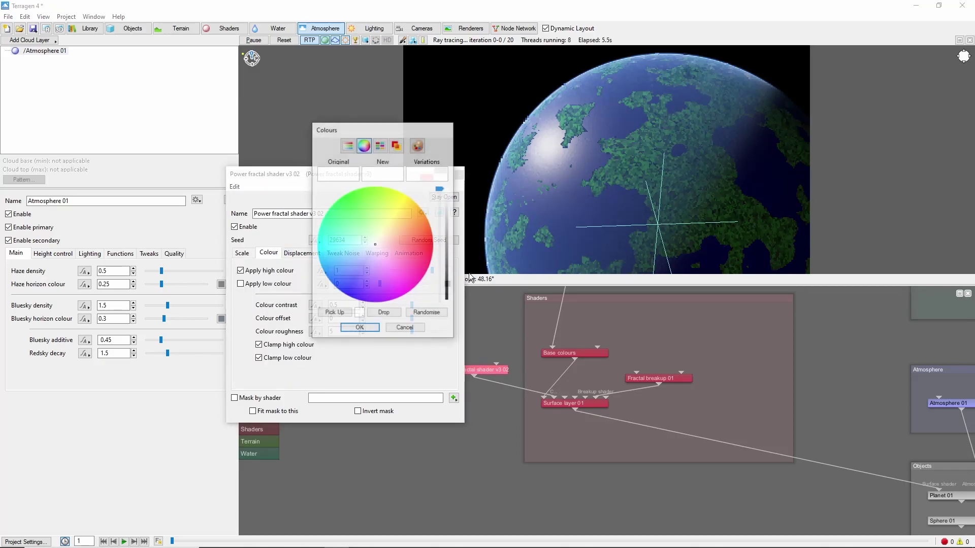
click(366, 210)
drag(440, 189, 440, 204)
click(360, 330)
click(444, 284)
drag(440, 300, 444, 260)
click(376, 211)
click(371, 219)
click(360, 328)
click(241, 284)
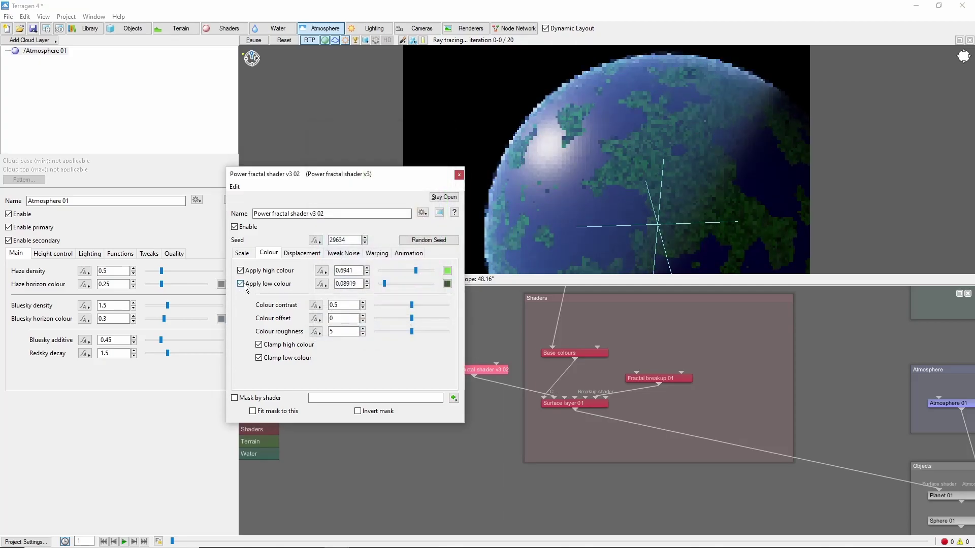
drag(385, 284, 422, 270)
Step: Set the fractal's feature scale 1e4, lead-in scale 1e6 and smallest scale 1000
click(247, 257)
double_click(319, 270)
text(1e4)
key(Tab)
text(1e6)
key(Return)
double_click(323, 304)
text(1000)
key(Return)
Step: Set the fractal's lead-in warp to 1 Octave Perlin
click(271, 254)
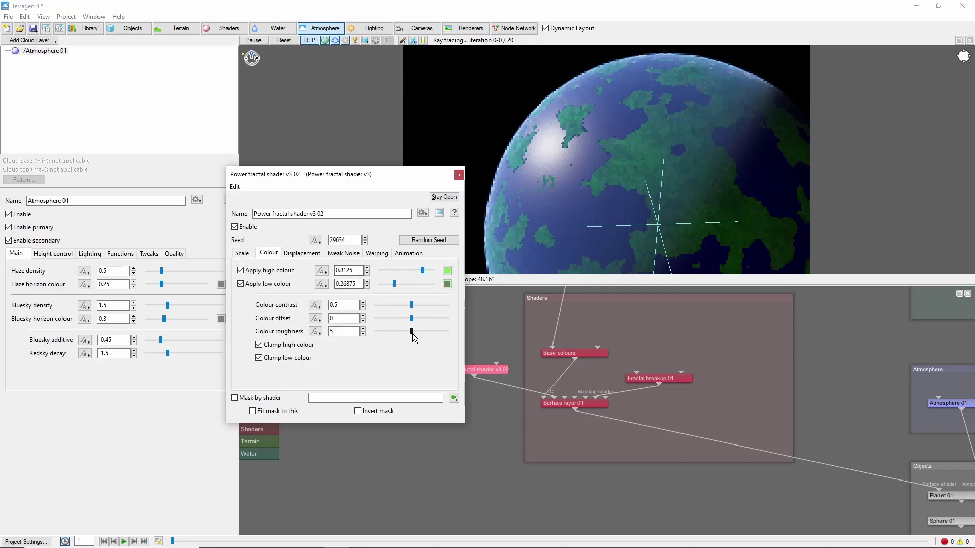
click(377, 253)
click(367, 291)
click(349, 307)
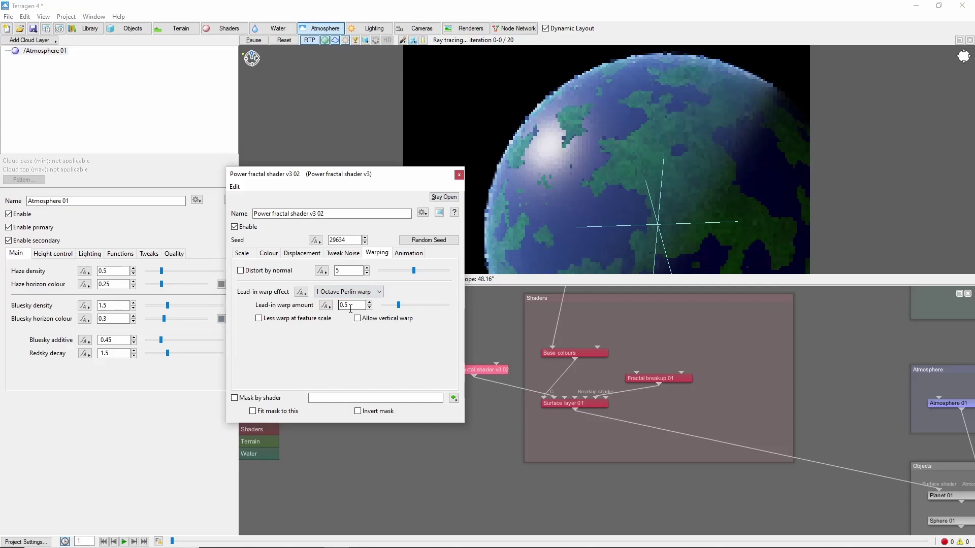
click(483, 415)
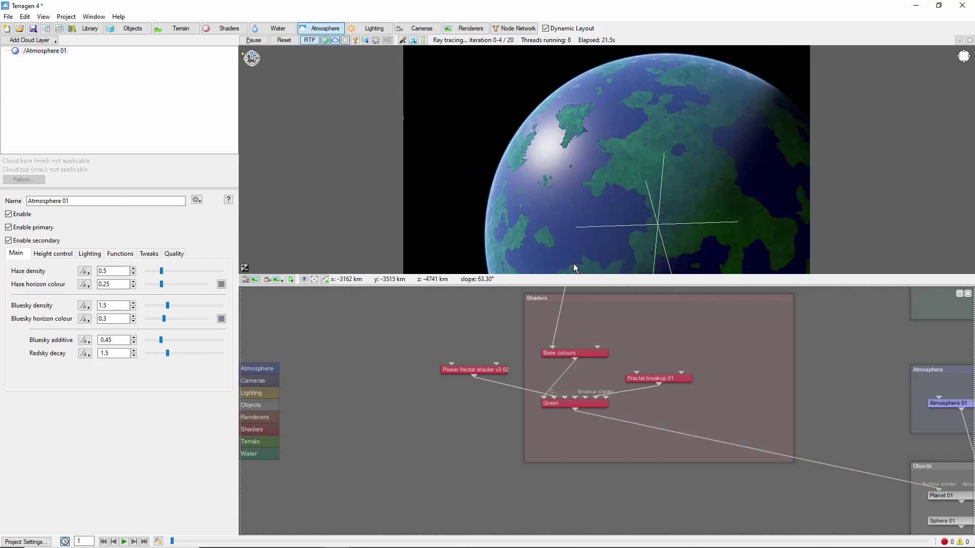
Step: Add a surface layer after Green, name it Yellow, and give it a yellow-green colour
right_click(574, 408)
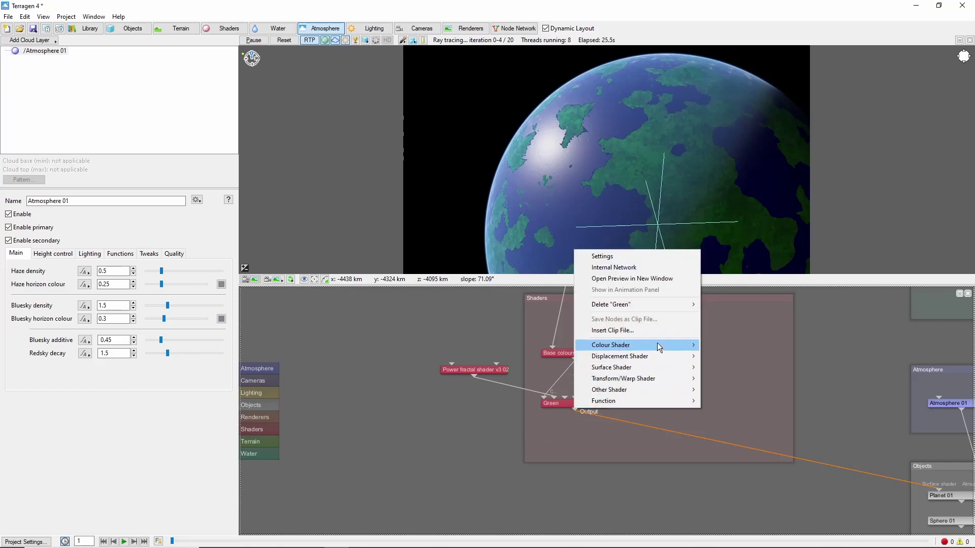
mouse_move(657, 353)
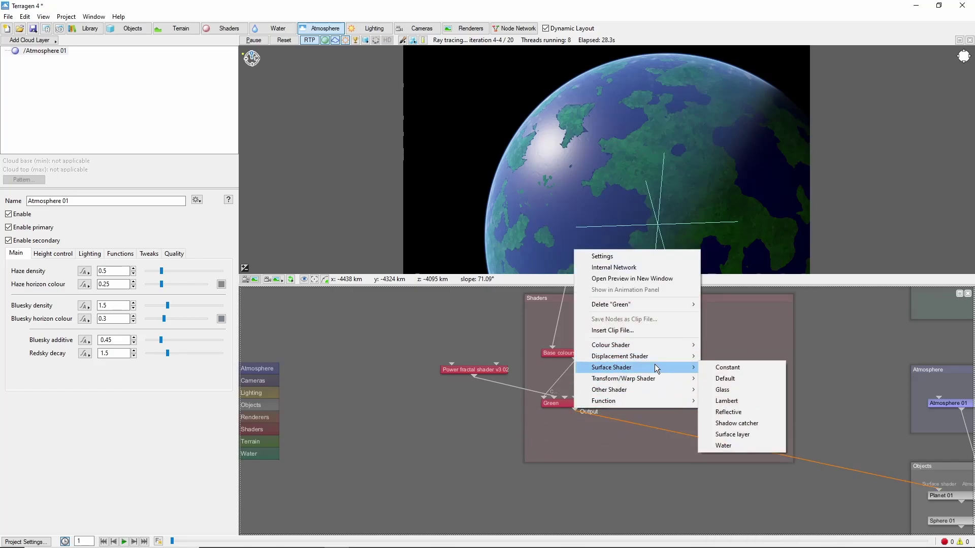
click(740, 374)
triple_click(319, 214)
text(Yellow)
click(447, 258)
click(394, 214)
drag(440, 219, 439, 219)
click(359, 328)
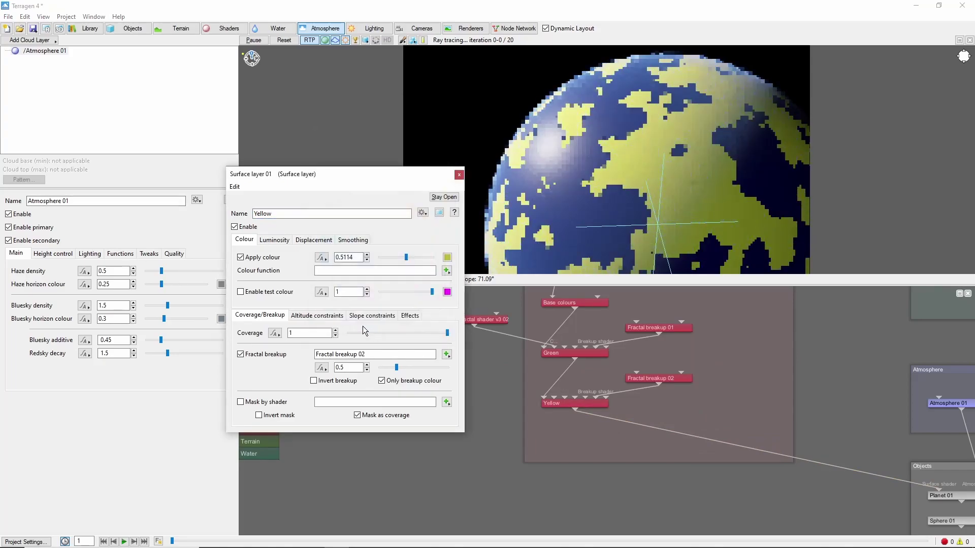
drag(407, 258, 407, 255)
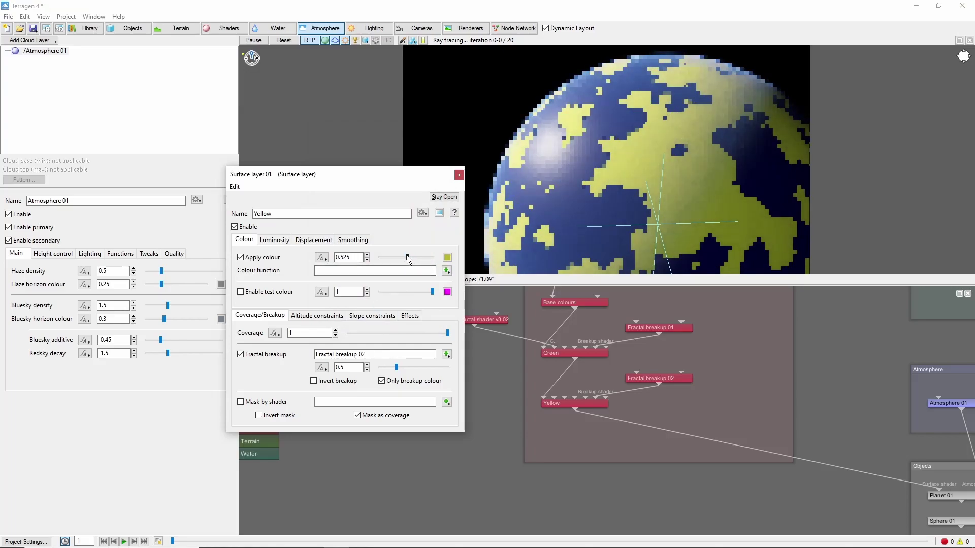
Step: Limit Yellow by Y altitude: maximum -1e6, minimum -7e6, fuzzy zones 2e6 and 1e6
click(325, 316)
click(400, 415)
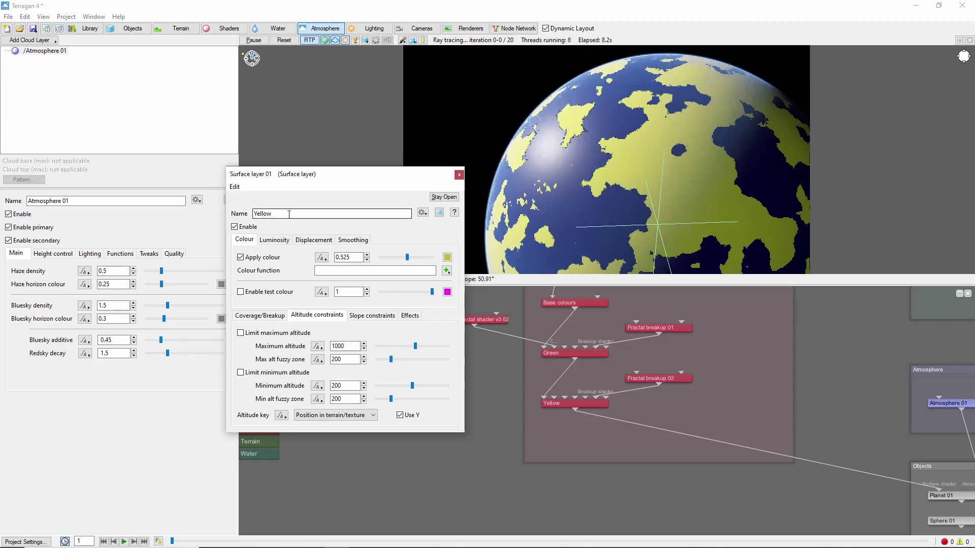
click(240, 334)
key(Tab)
text(-1e6)
key(Return)
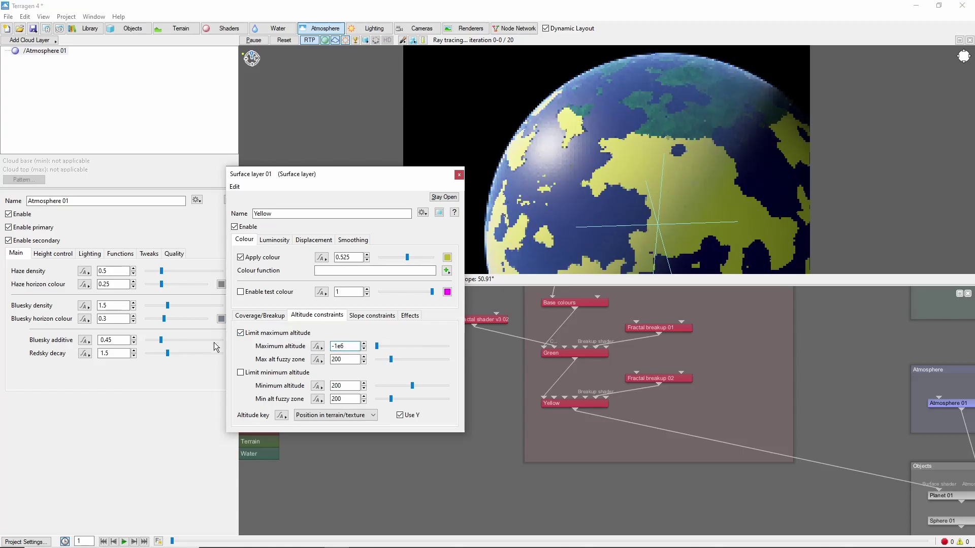
click(240, 373)
key(Tab)
text(-7e6)
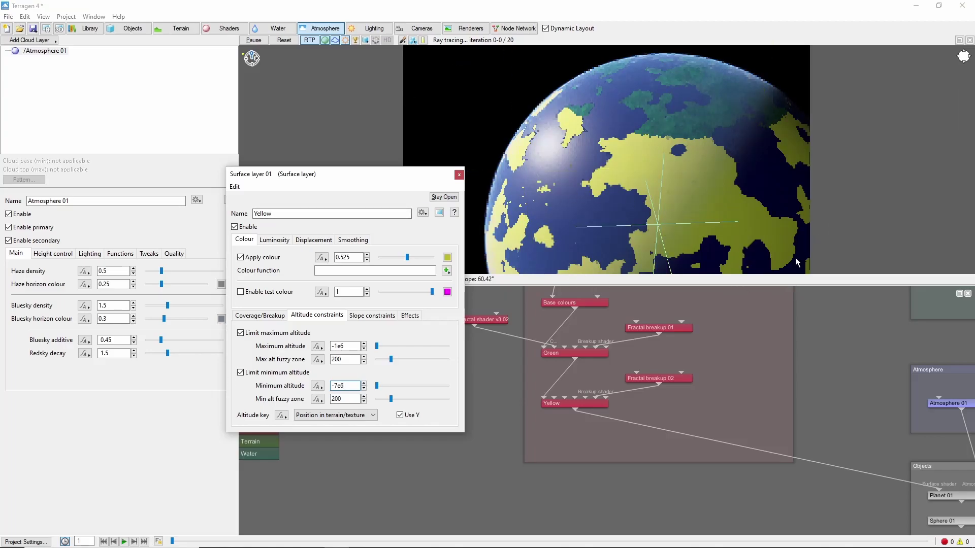
key(shift+Tab)
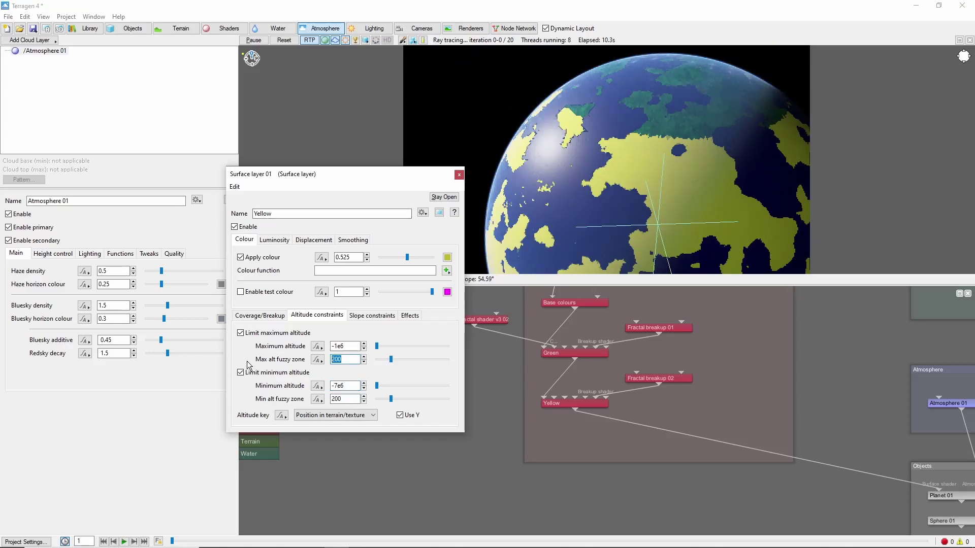
text(2e6)
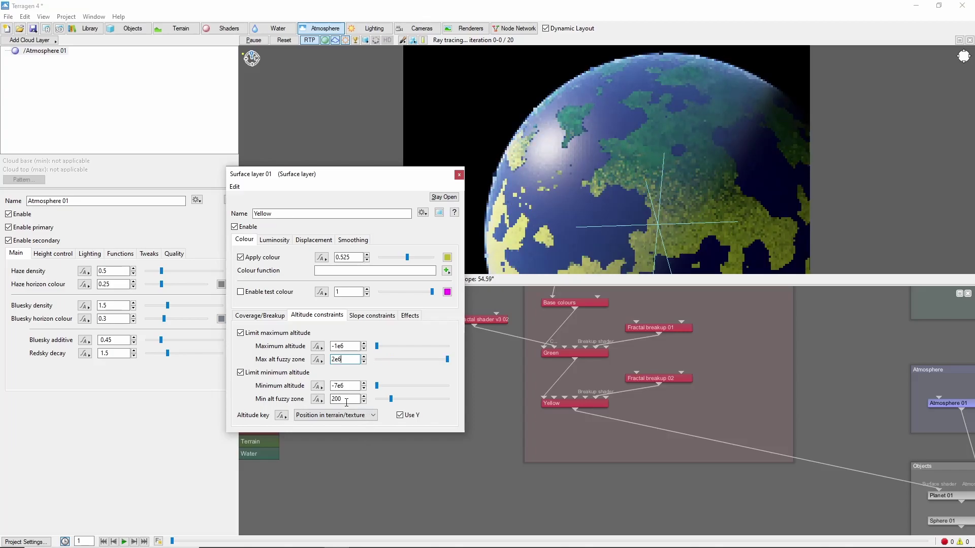
double_click(346, 399)
text(1e6)
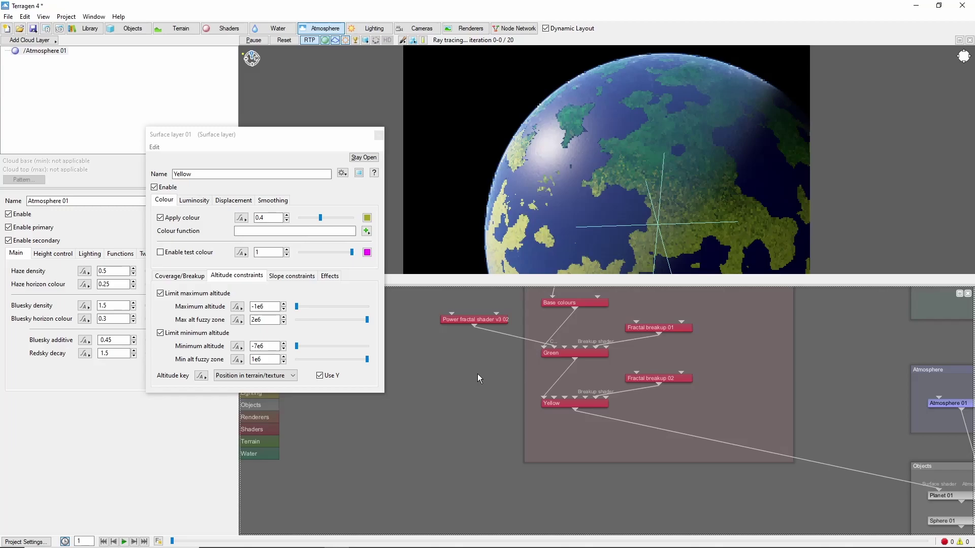
Step: Copy the Power fractal shader, set a lighter green high colour, and connect it into Yellow
drag(498, 319, 456, 365)
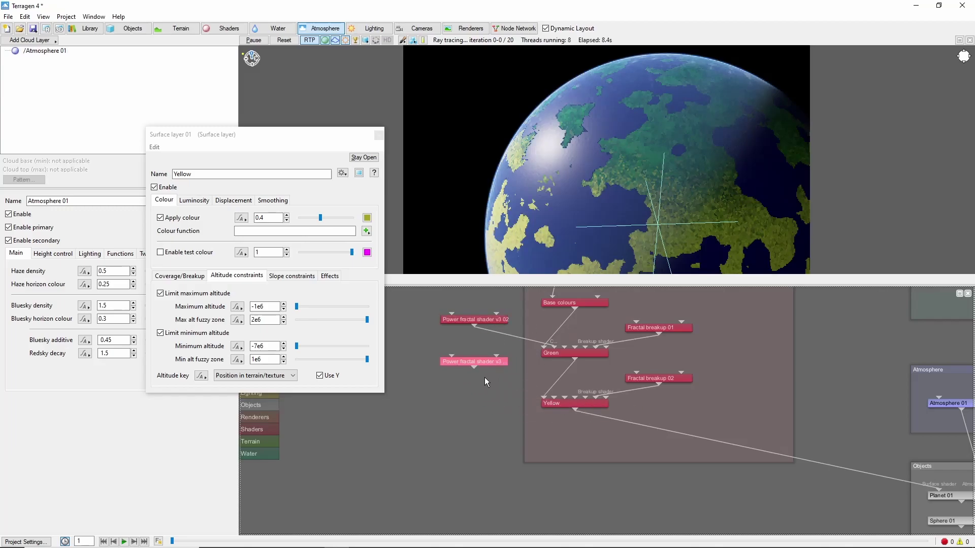
click(186, 215)
click(366, 231)
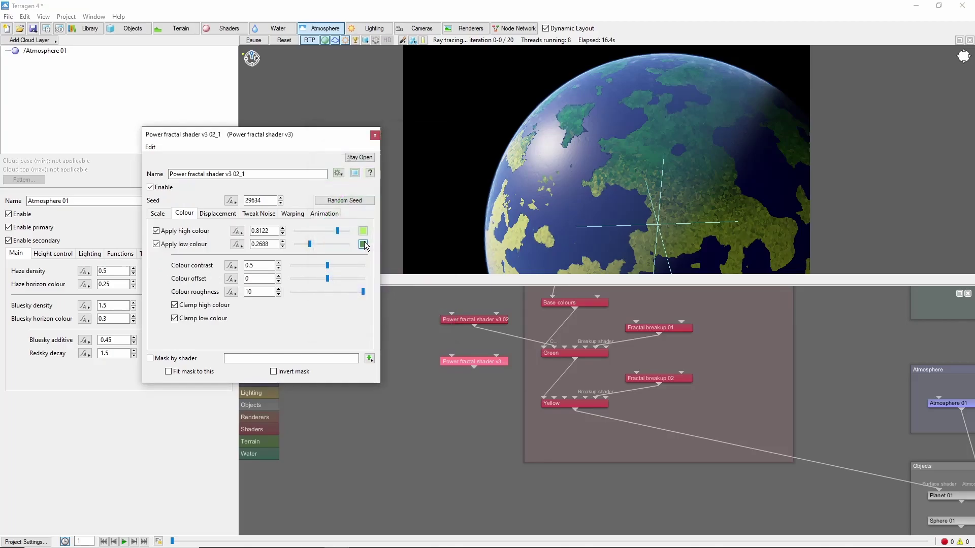
click(373, 229)
click(360, 327)
drag(493, 374, 555, 398)
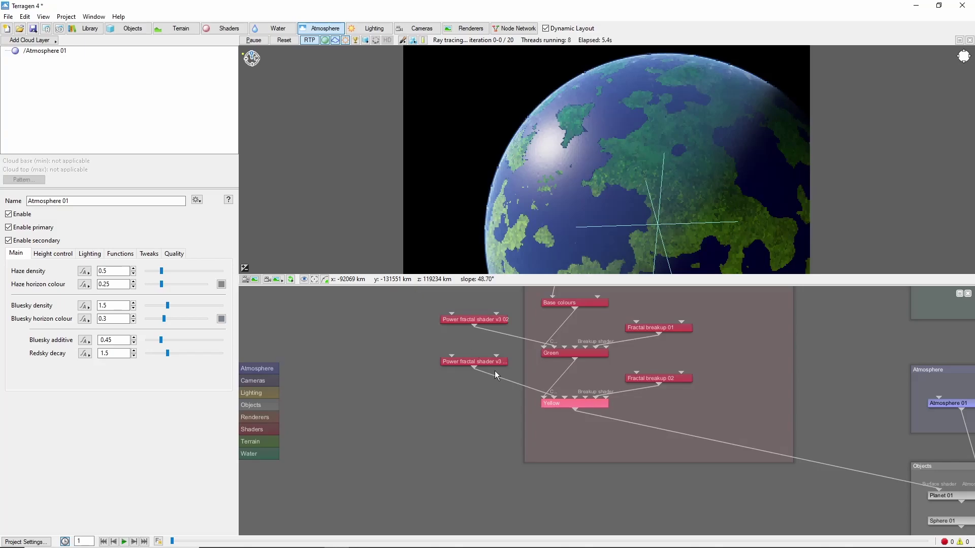
Step: Add a surface layer after Yellow with maximum altitude limited to 150 for grey beaches
right_click(574, 409)
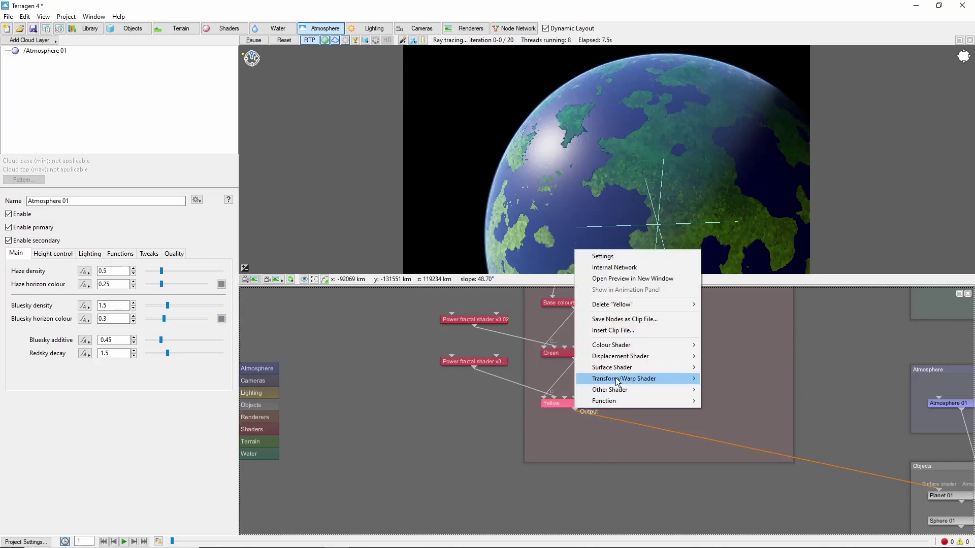
mouse_move(624, 368)
click(733, 435)
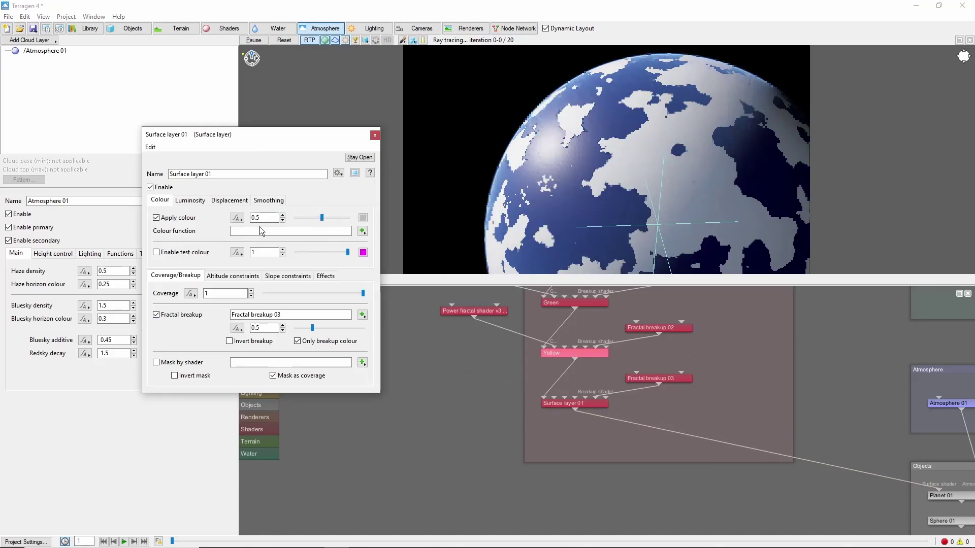
click(231, 279)
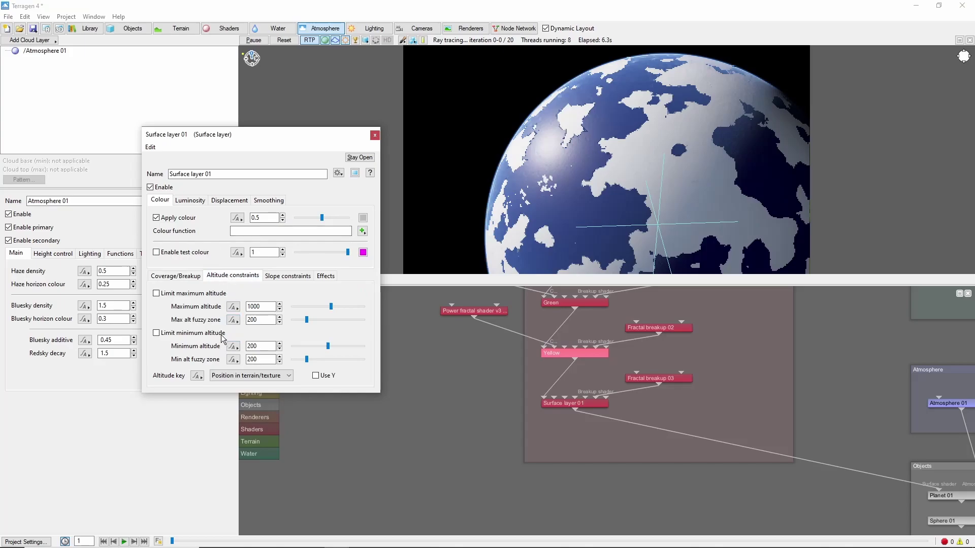
double_click(265, 307)
click(196, 293)
double_click(260, 307)
text(159)
key(BackSpace)
text(0)
key(Tab)
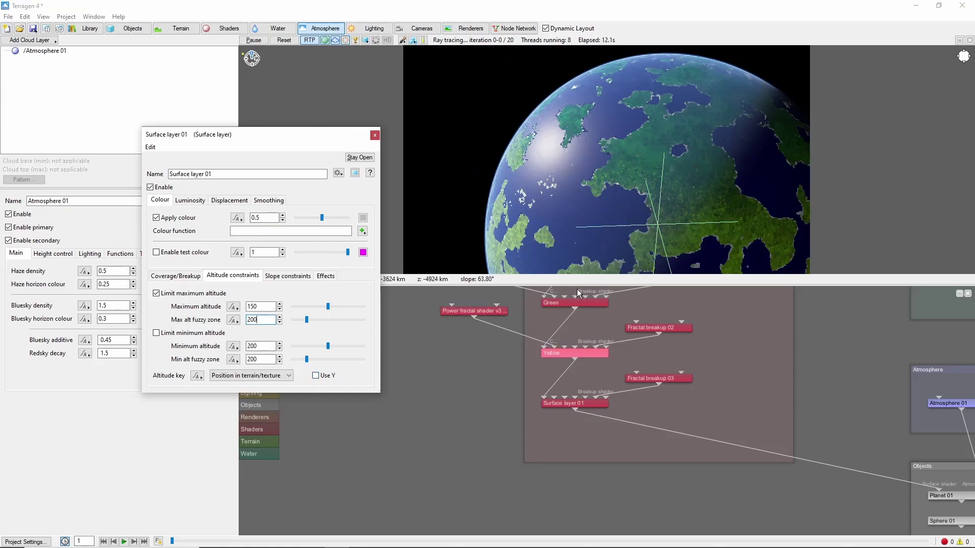
Step: Add a Power fractal shader v3 with feature scale 1e4, lead-in scale 1e5, smallest scale 11
click(730, 379)
key(Tab)
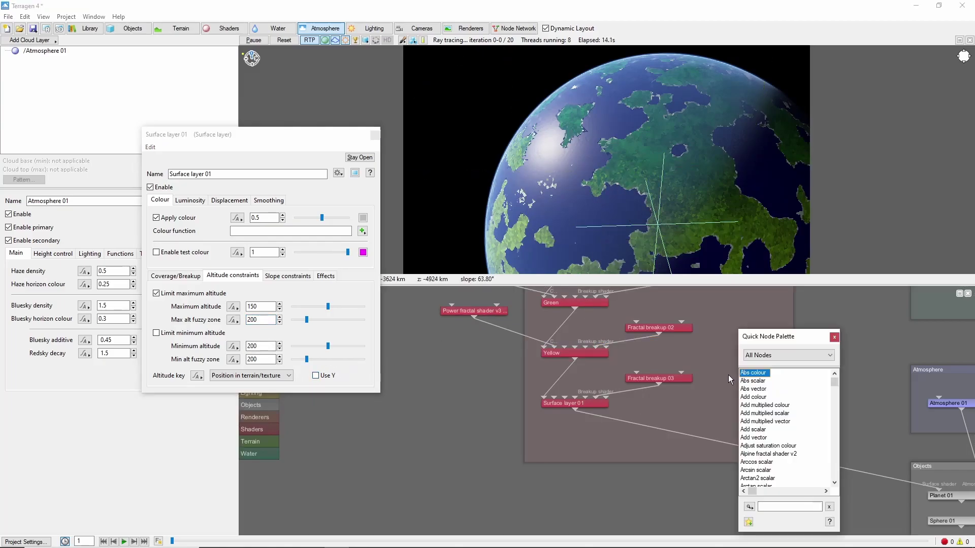
text(power)
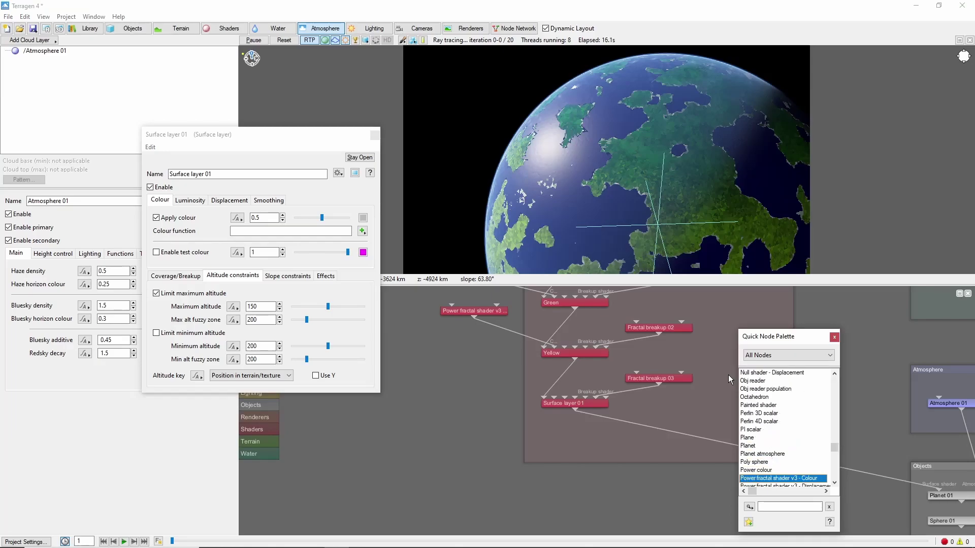
key(Return)
click(711, 380)
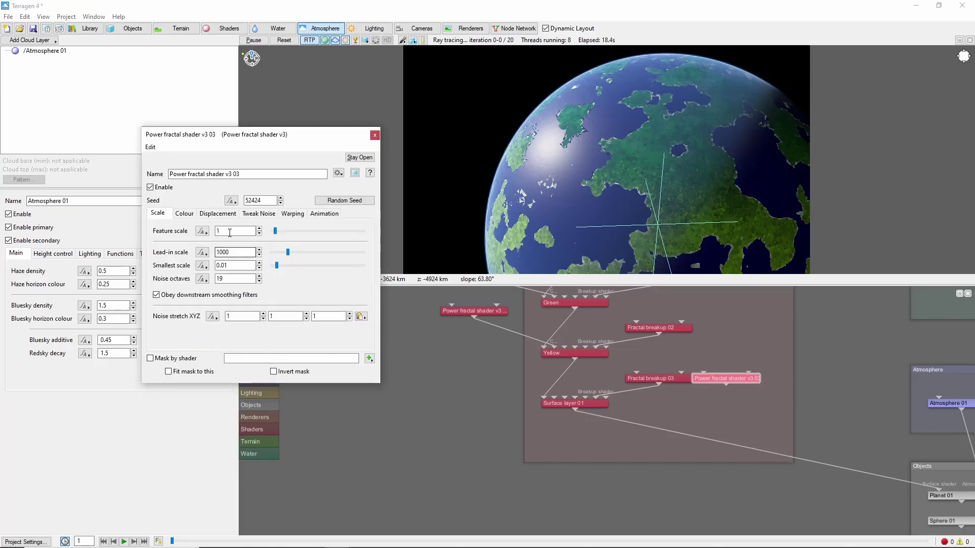
double_click(233, 231)
text(1)
key(Tab)
text(1e5)
key(Tab)
text(11)
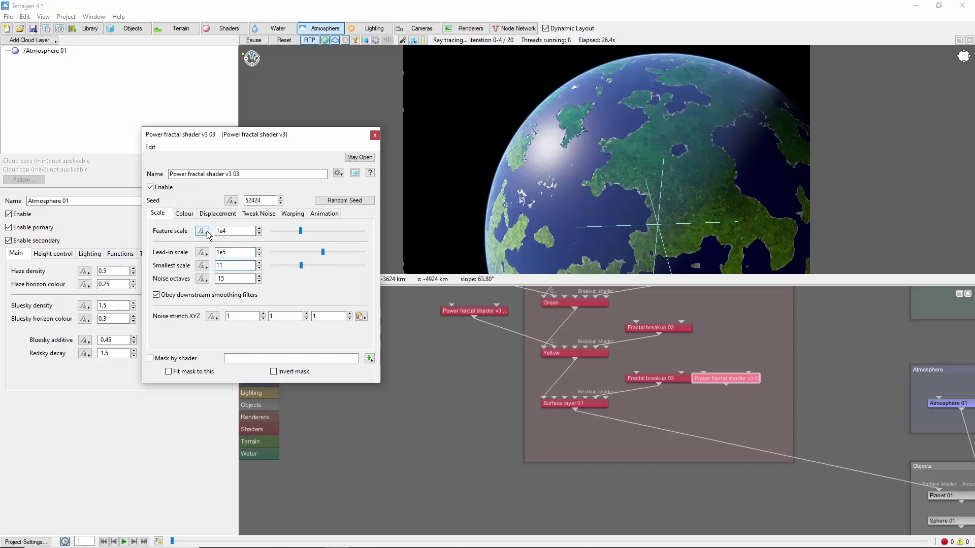
Step: Raise its colour offset to 0.375 and wire it as Surface layer 01's mask
click(182, 217)
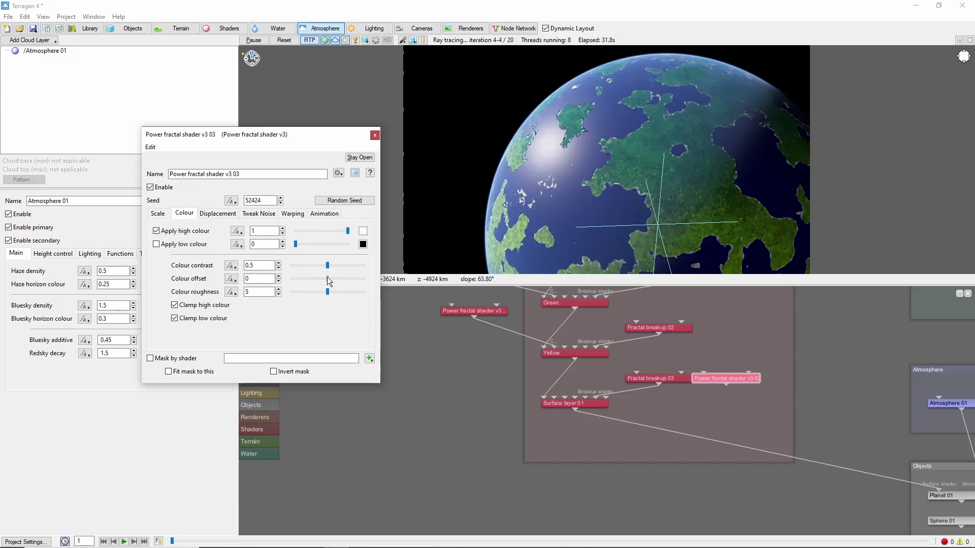
drag(327, 277, 334, 278)
drag(726, 384, 606, 399)
Step: Add a Global: Thin cloud layer around the planet
click(375, 135)
click(29, 40)
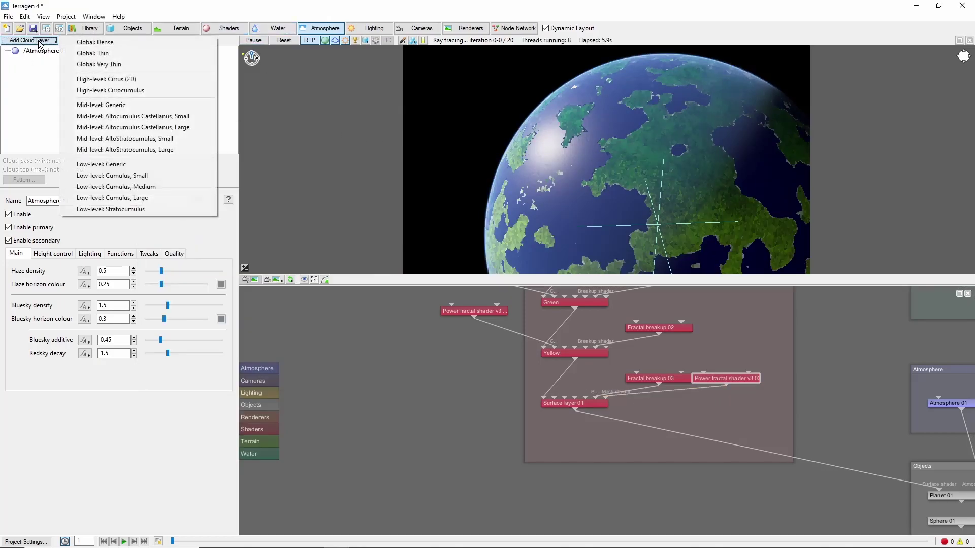
click(103, 56)
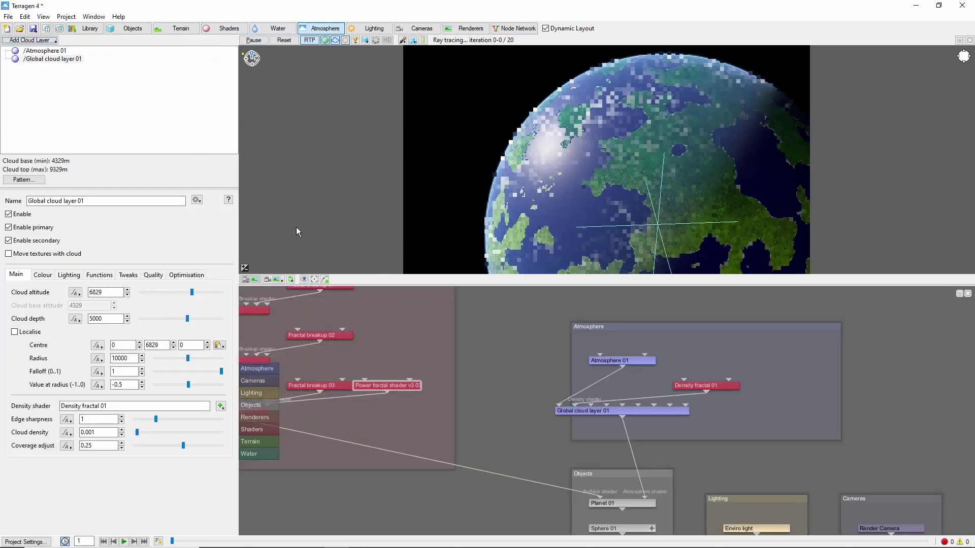